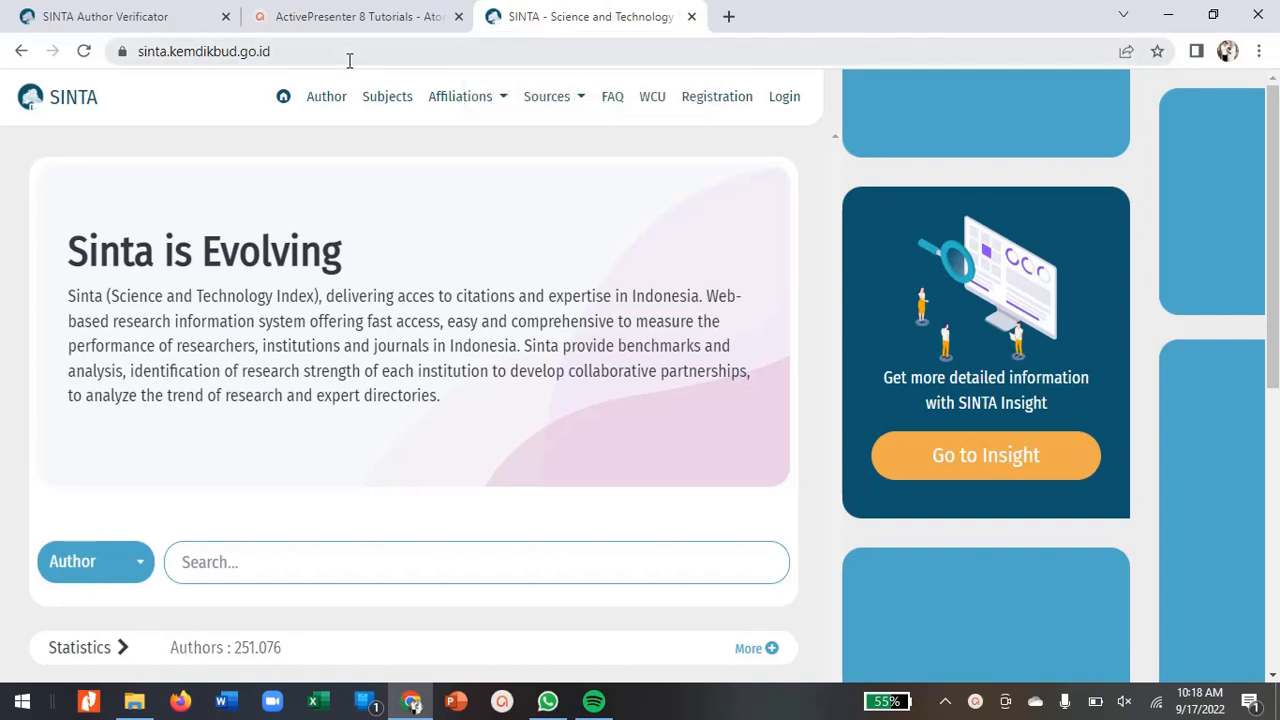
Log in to the SINTA site with the saved e-mail username and account password.
click(356, 58)
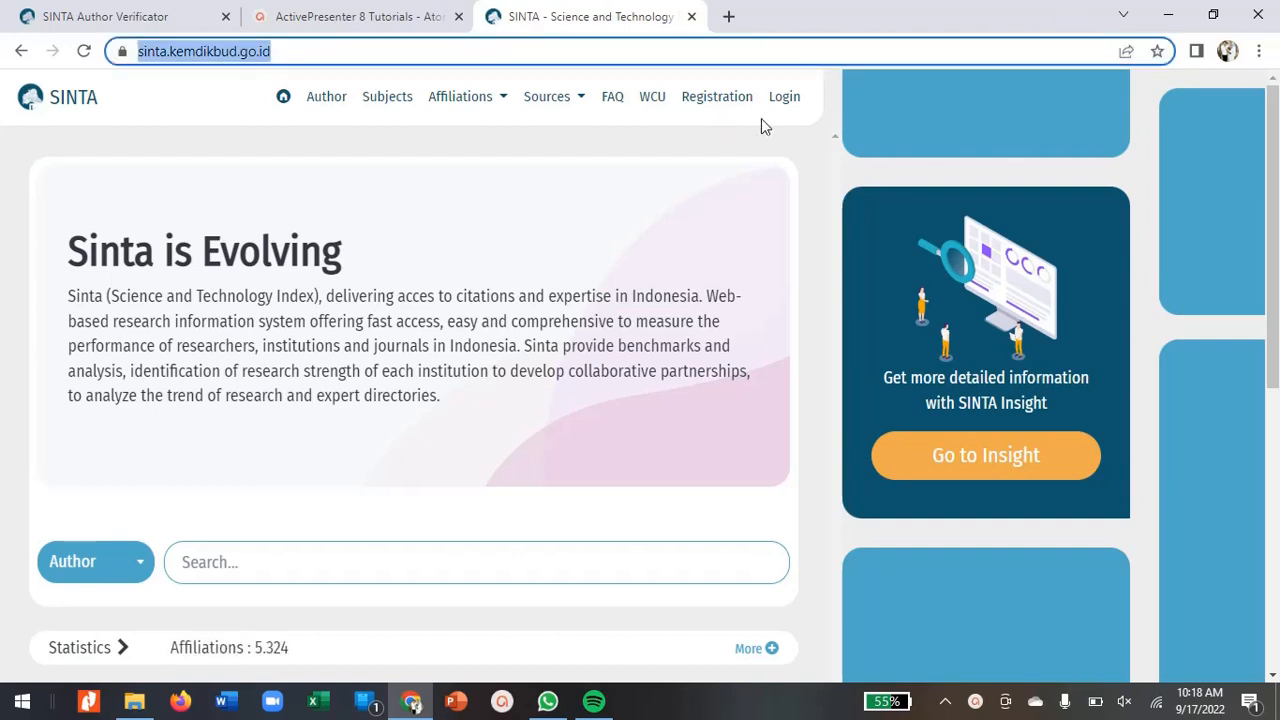
click(793, 112)
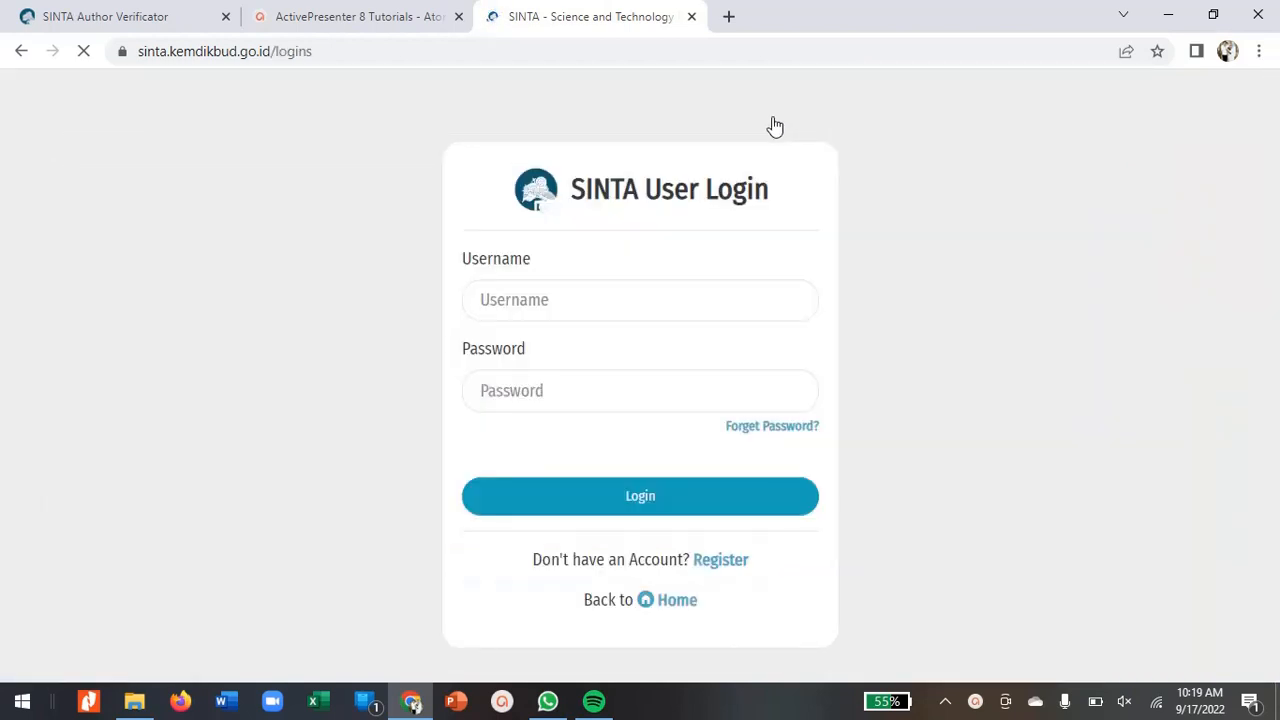
click(514, 303)
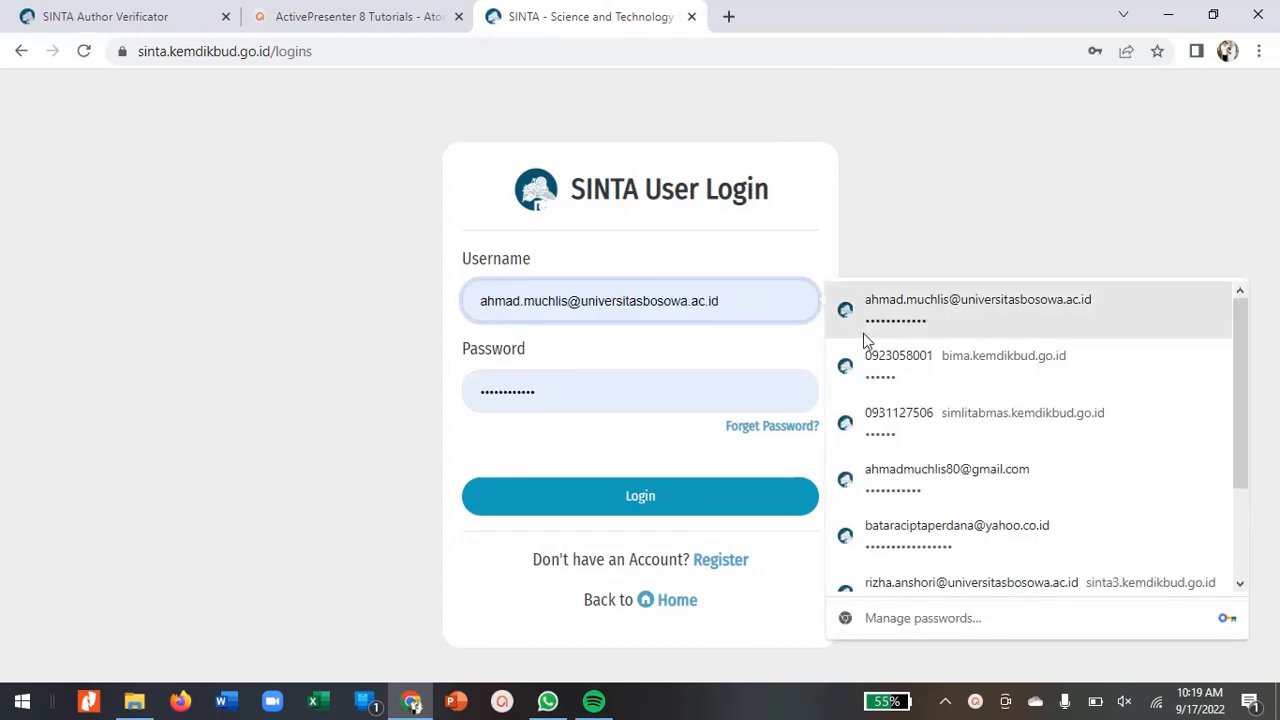
click(898, 482)
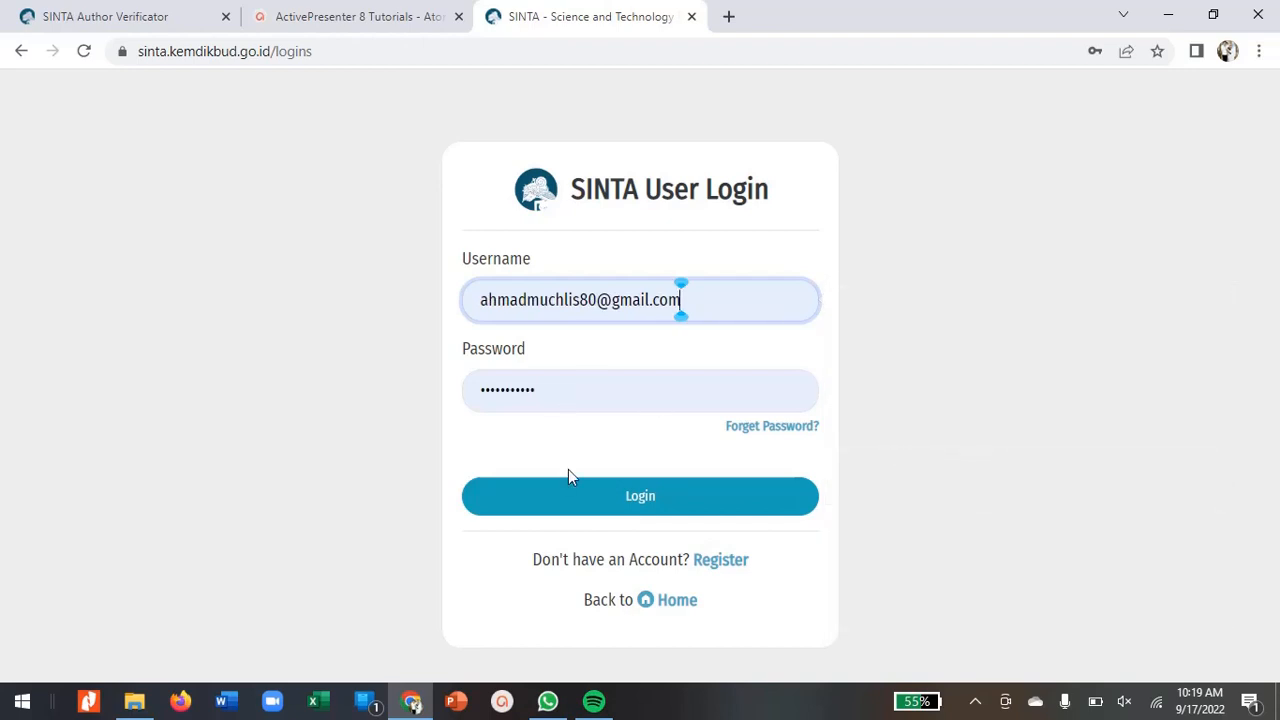
click(582, 512)
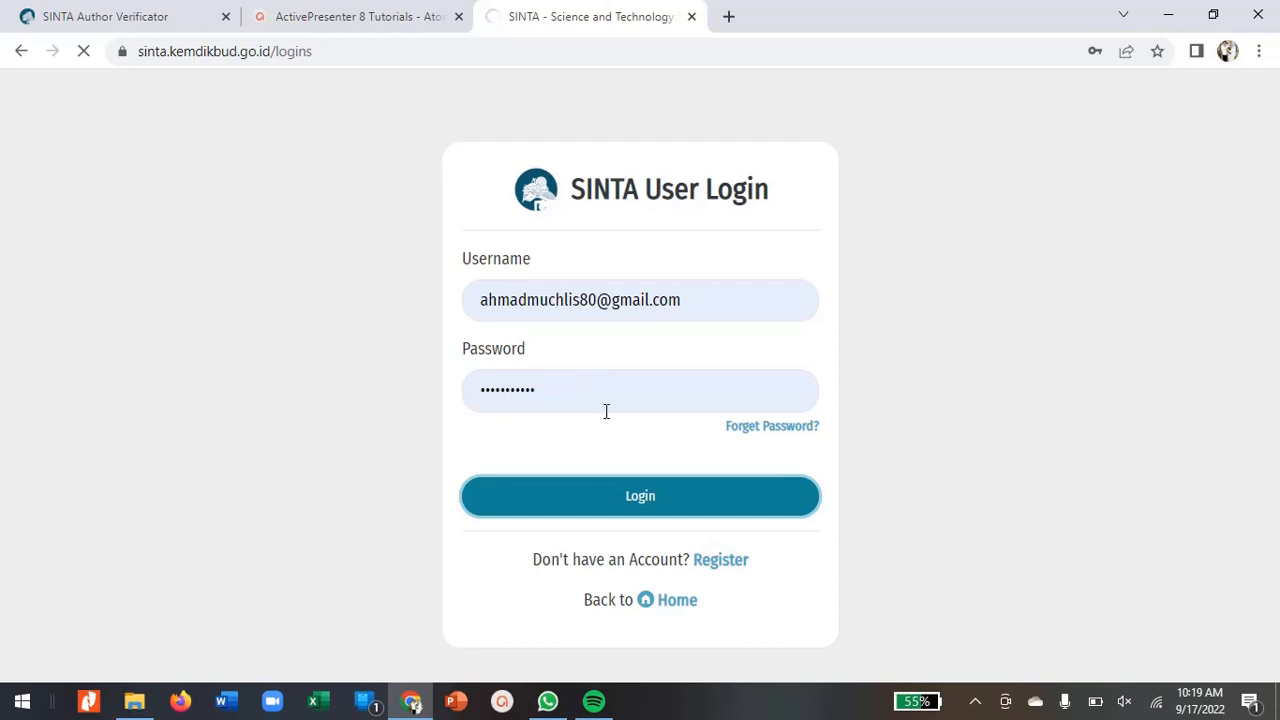
click(974, 701)
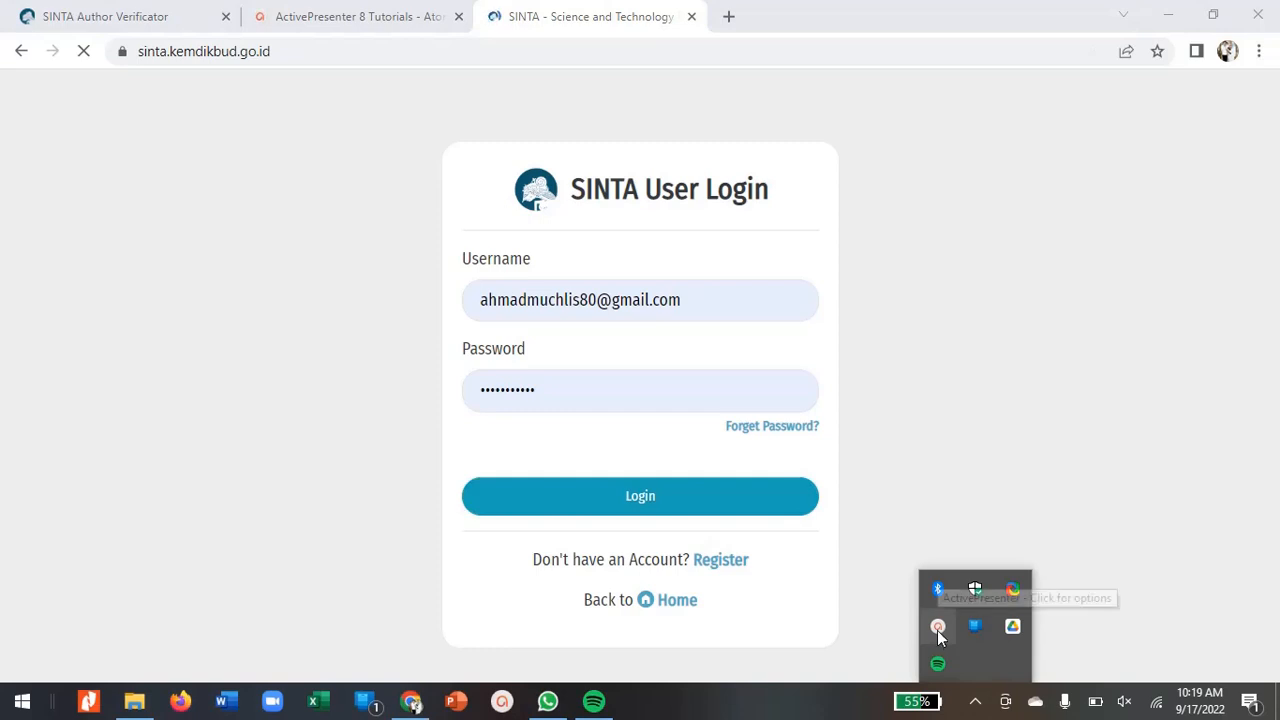
click(938, 628)
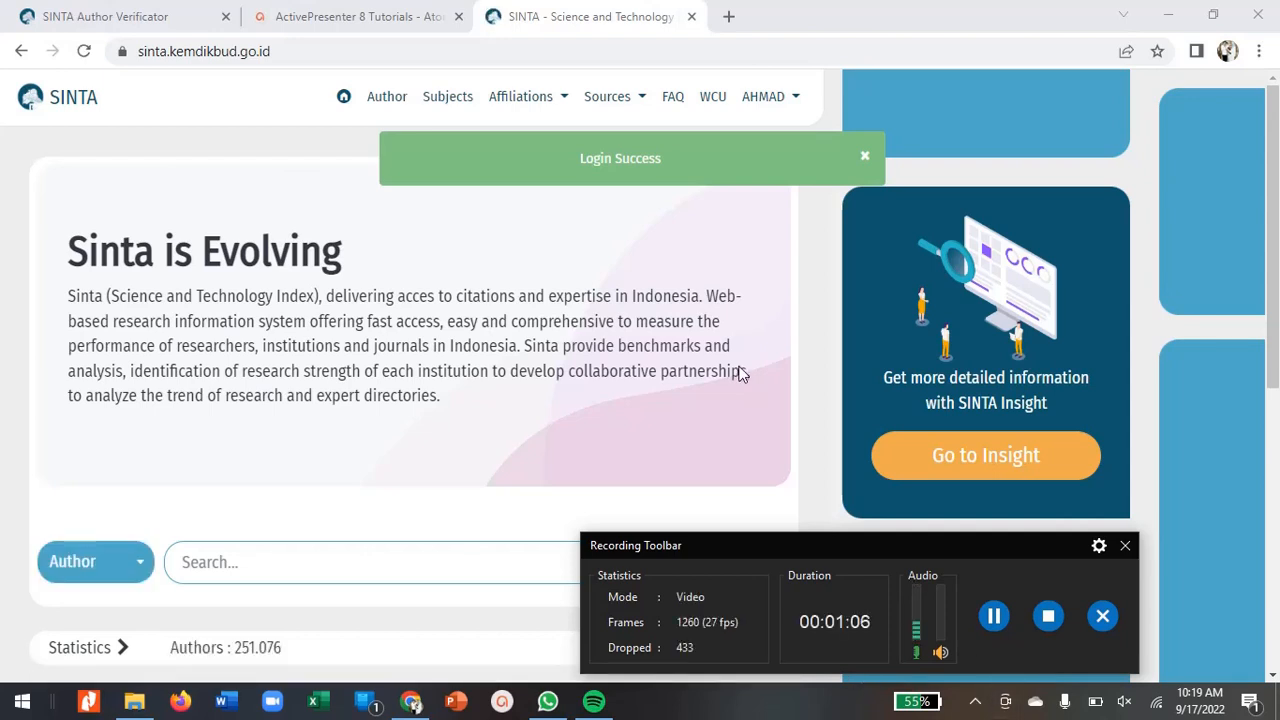
Open the logged-in author's own profile dashboard.
click(795, 96)
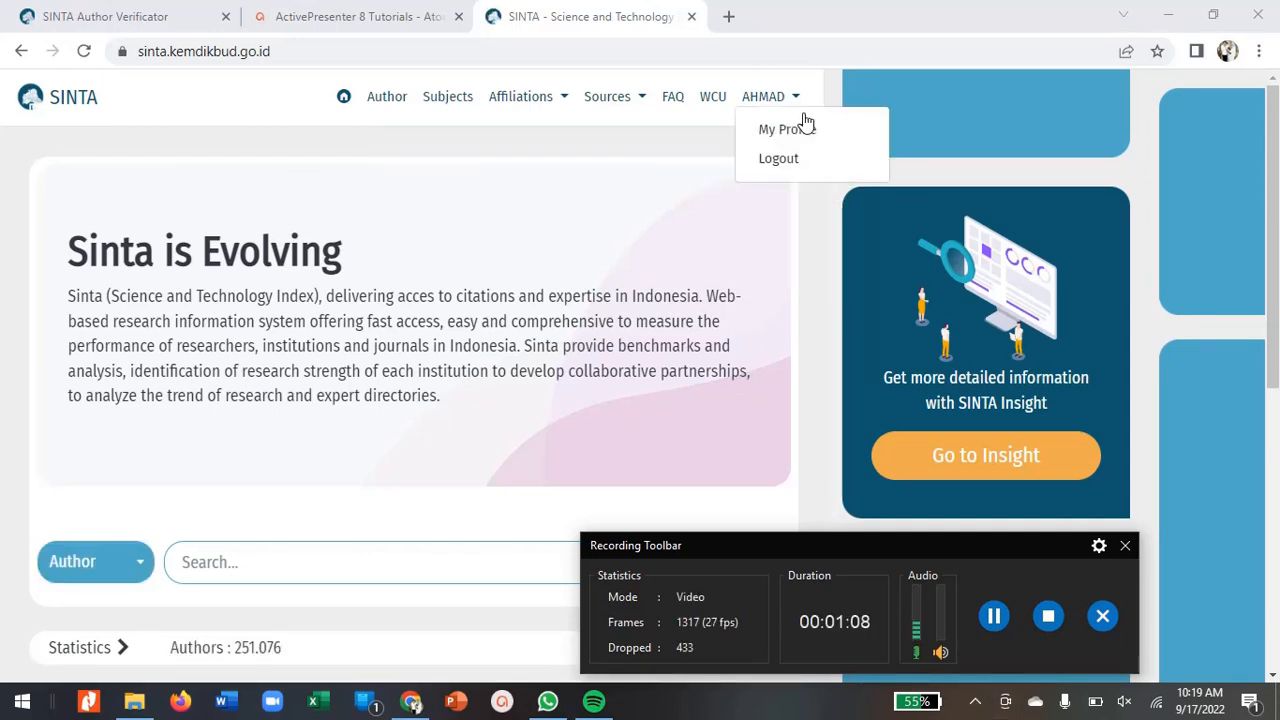
click(792, 100)
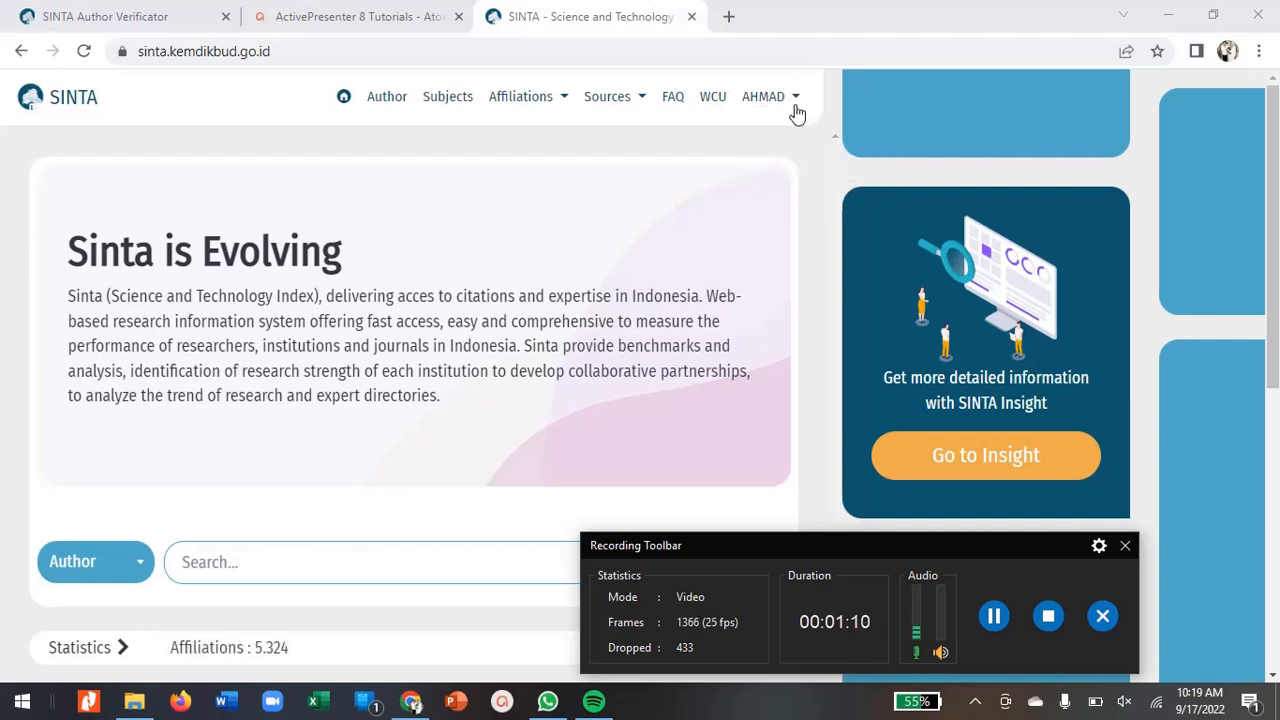
click(780, 100)
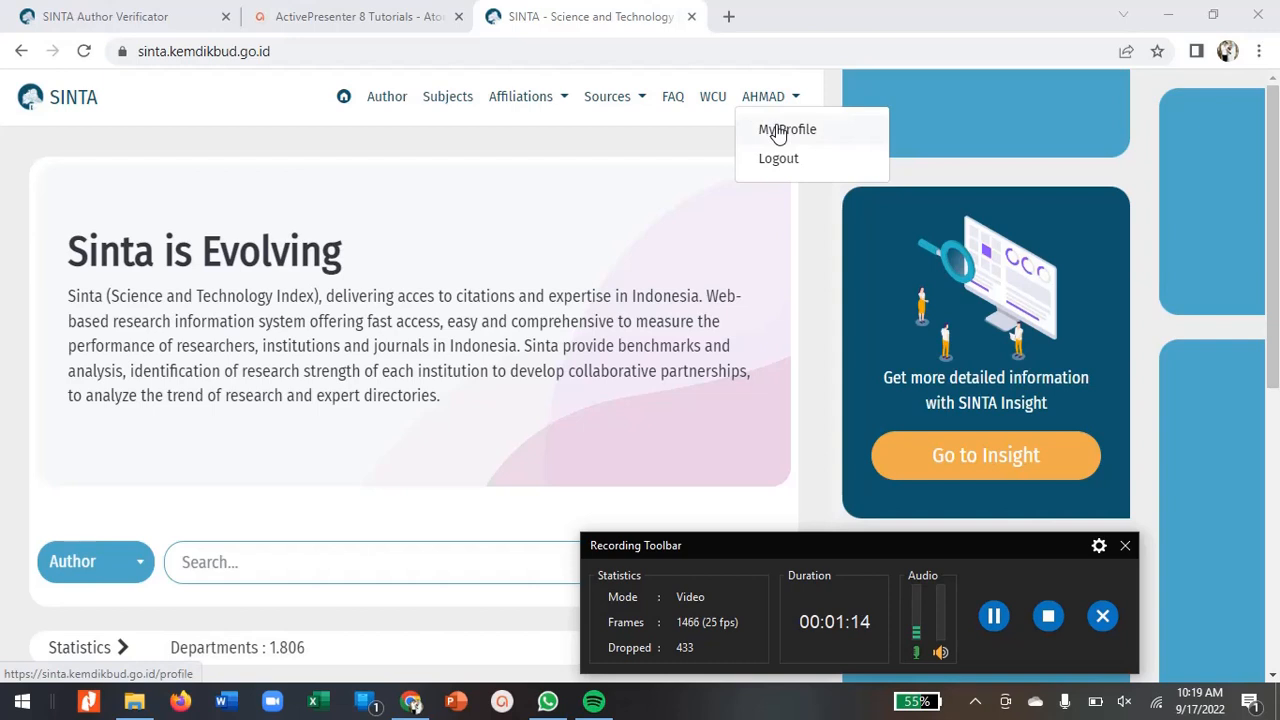
click(779, 133)
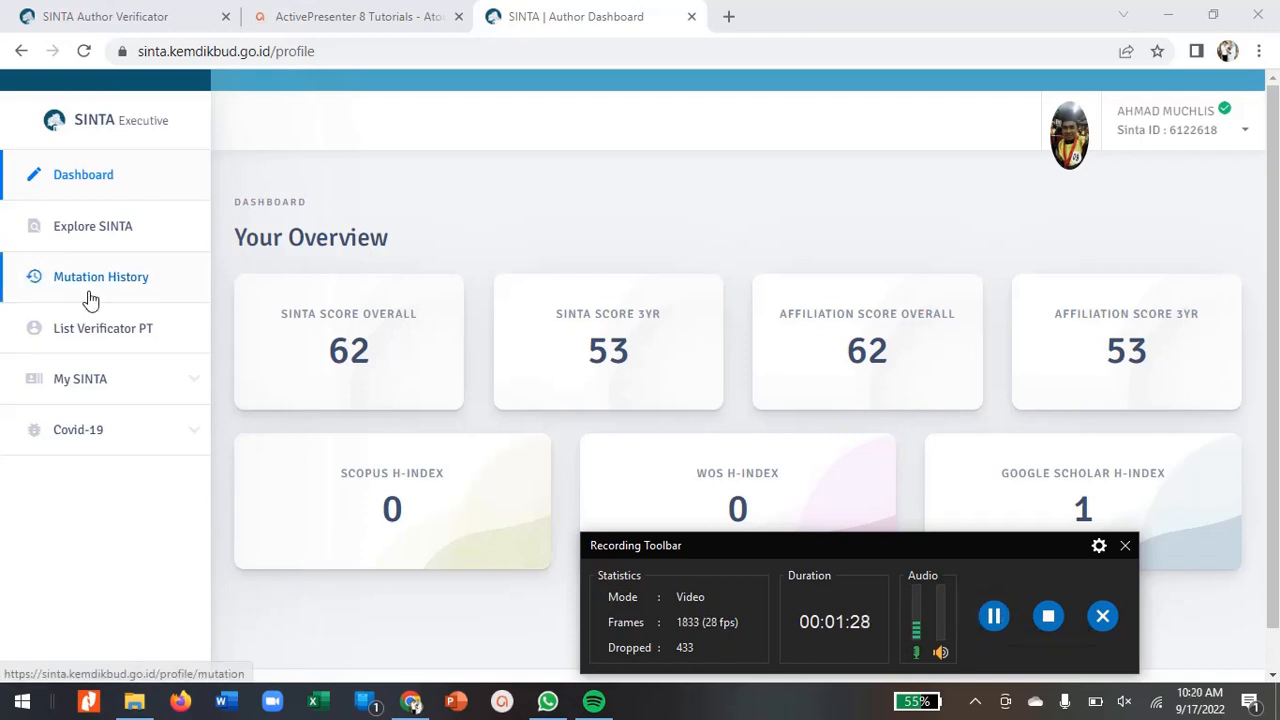
Open the author's Research records under My SINTA and look through the listed research.
click(165, 380)
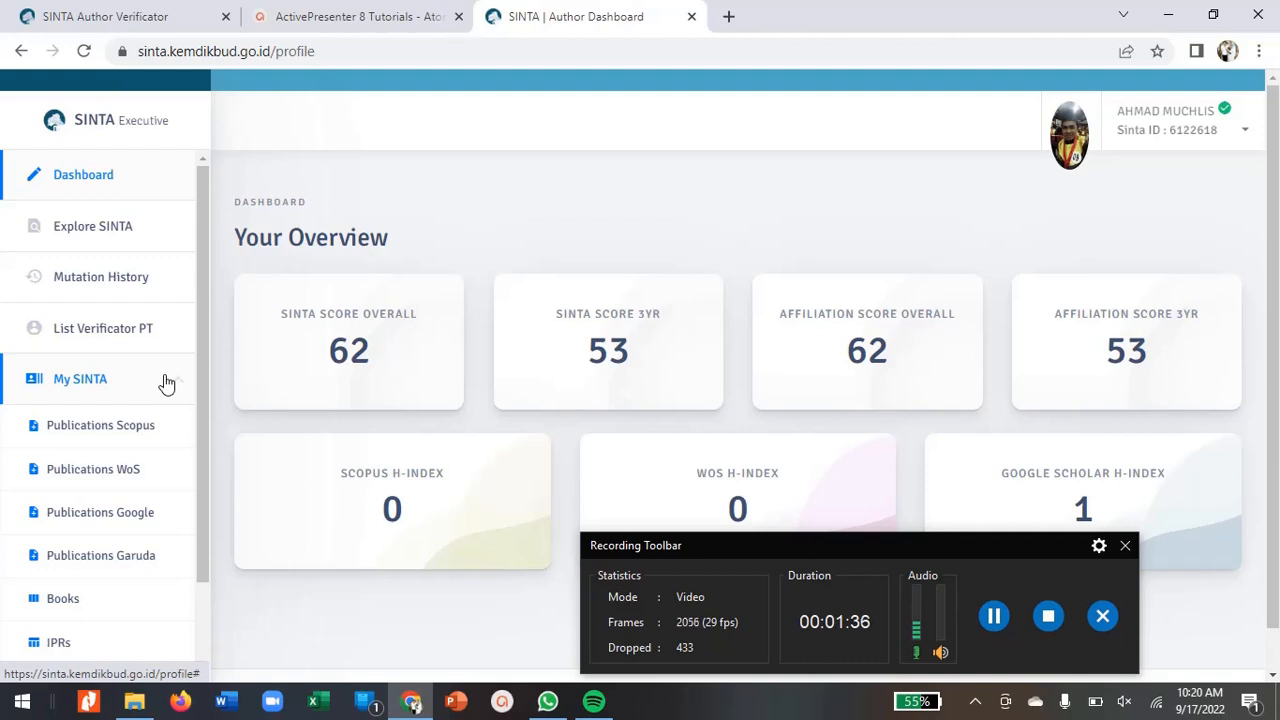
scroll(166, 384, down, 2)
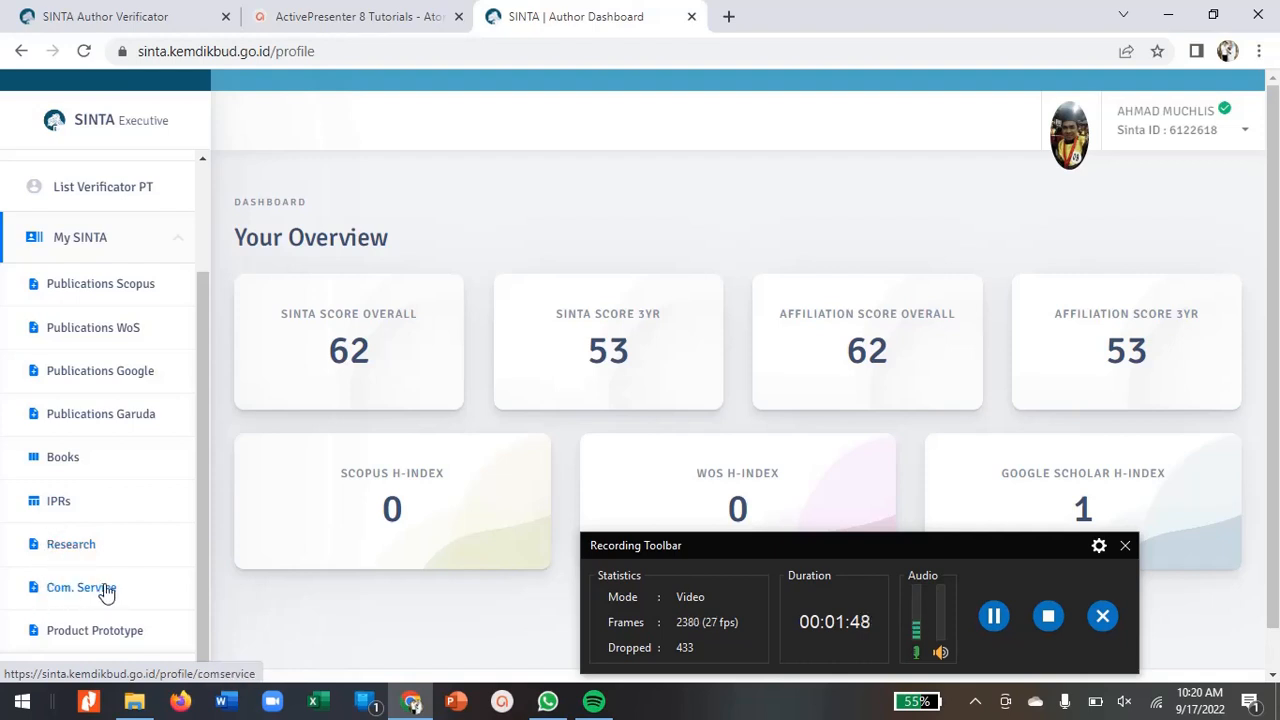
scroll(107, 592, down, 1)
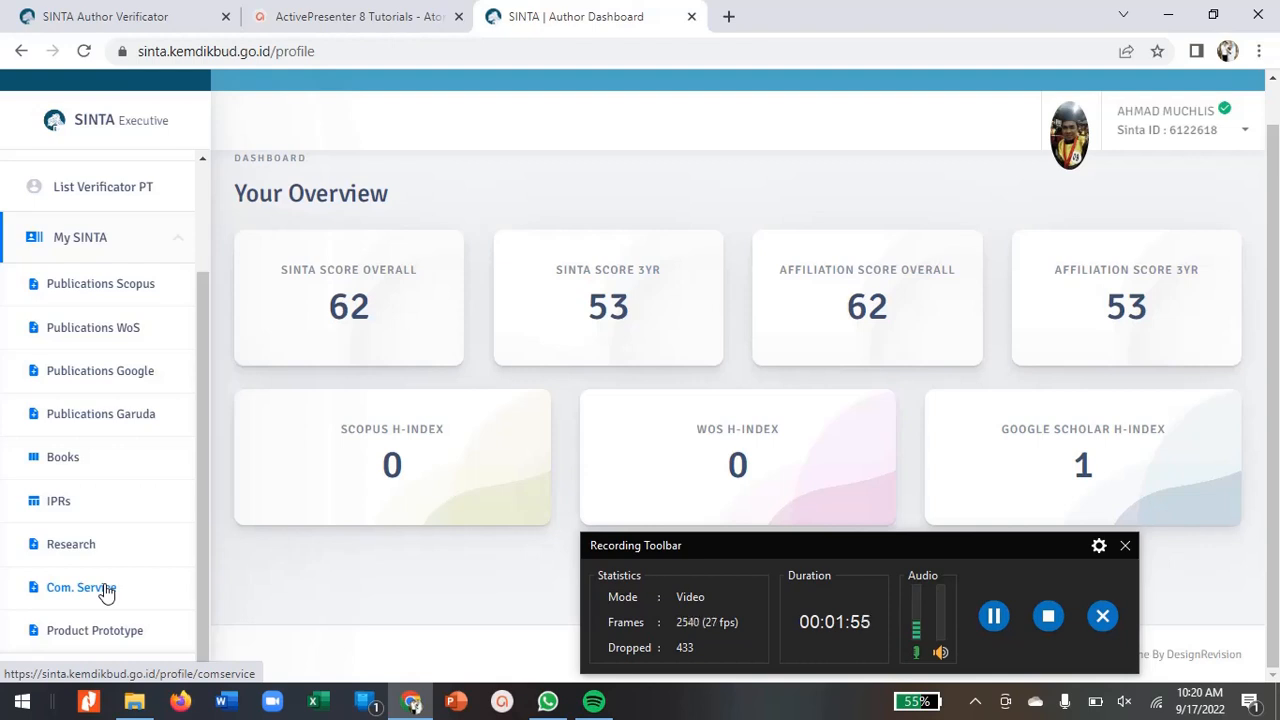
click(72, 546)
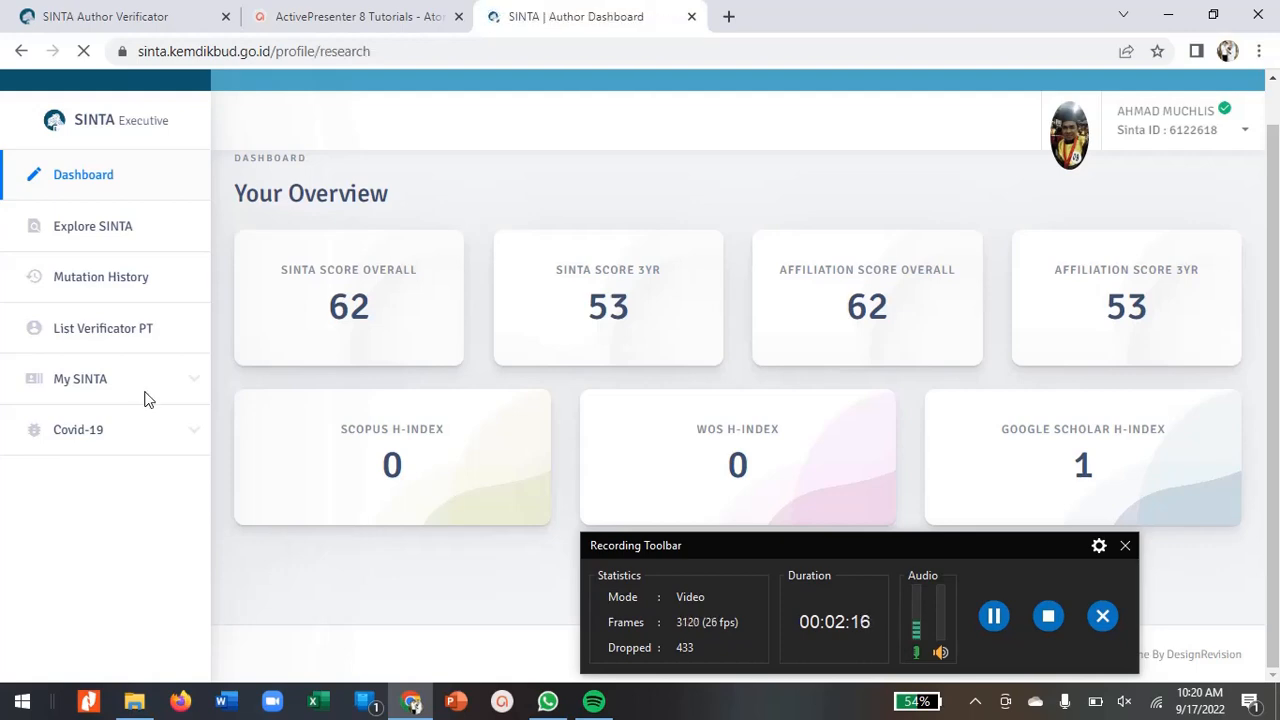
scroll(357, 389, down, 1)
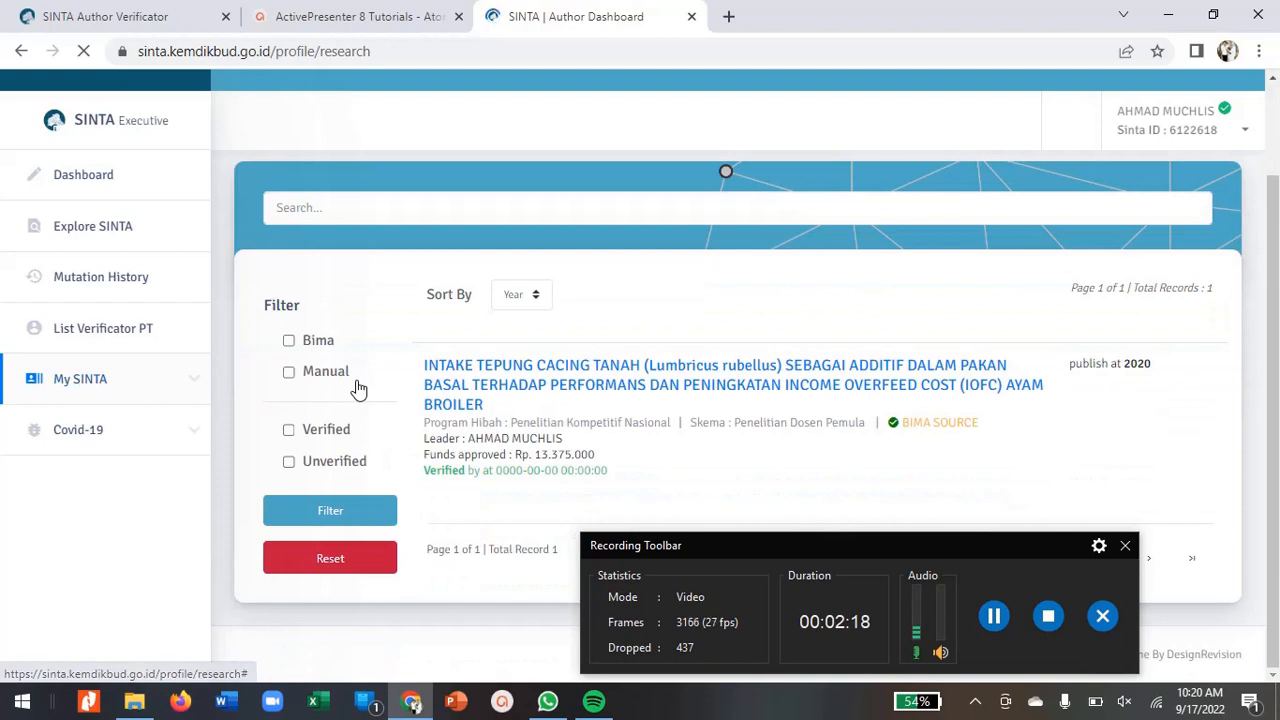
Open the author's Community Service records under My SINTA and check the list.
click(171, 385)
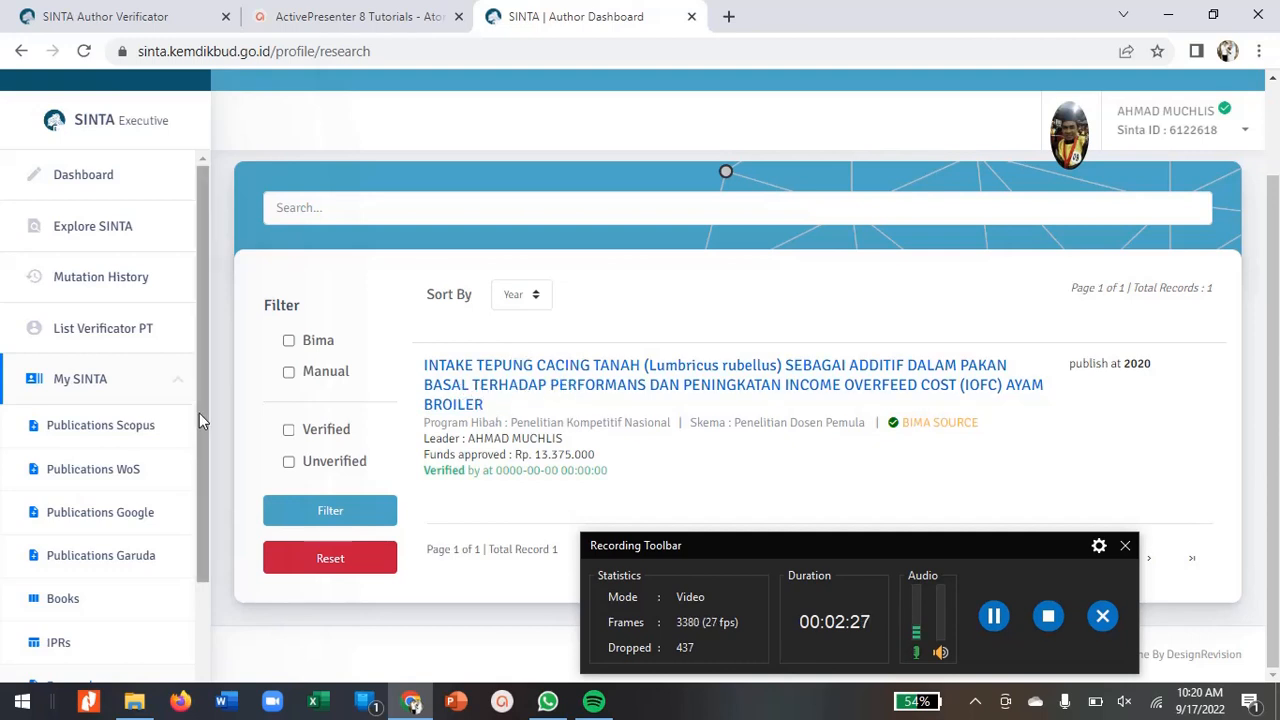
drag(201, 413, 210, 579)
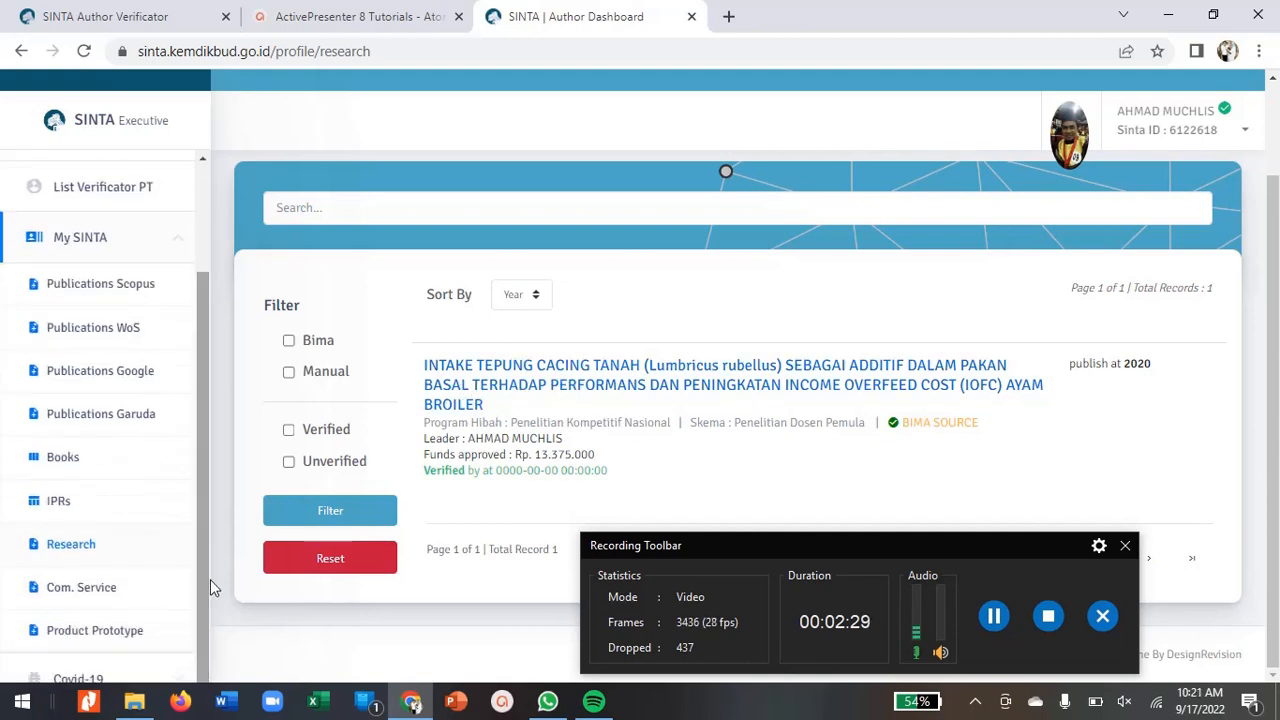
click(64, 597)
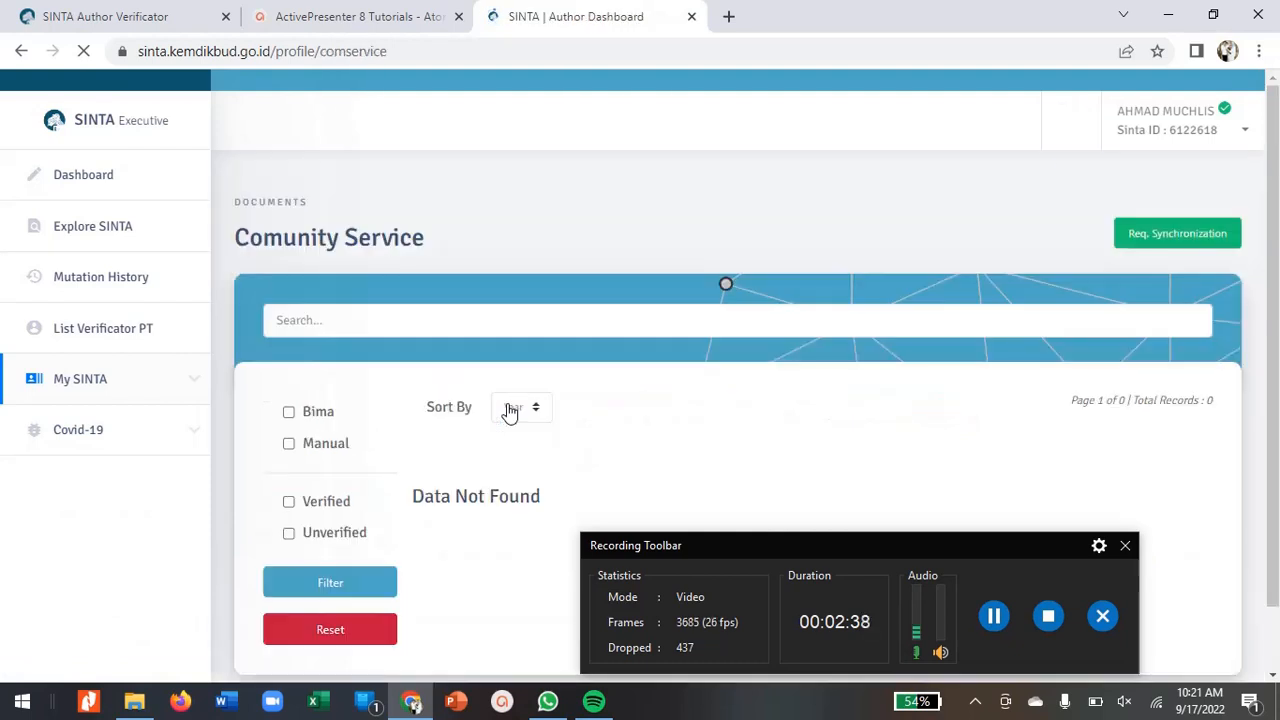
scroll(510, 410, down, 1)
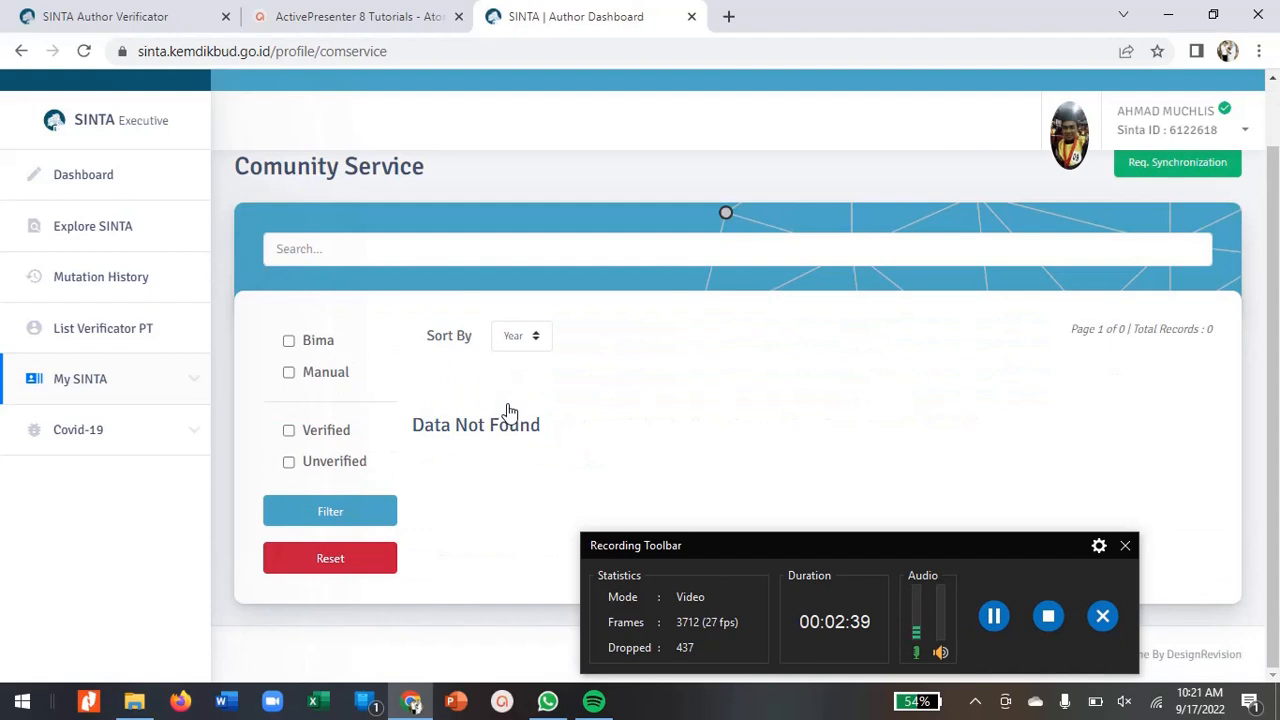
Go to the author's Product Prototype records and start adding a new product prototype.
click(75, 382)
scroll(75, 580, down, 2)
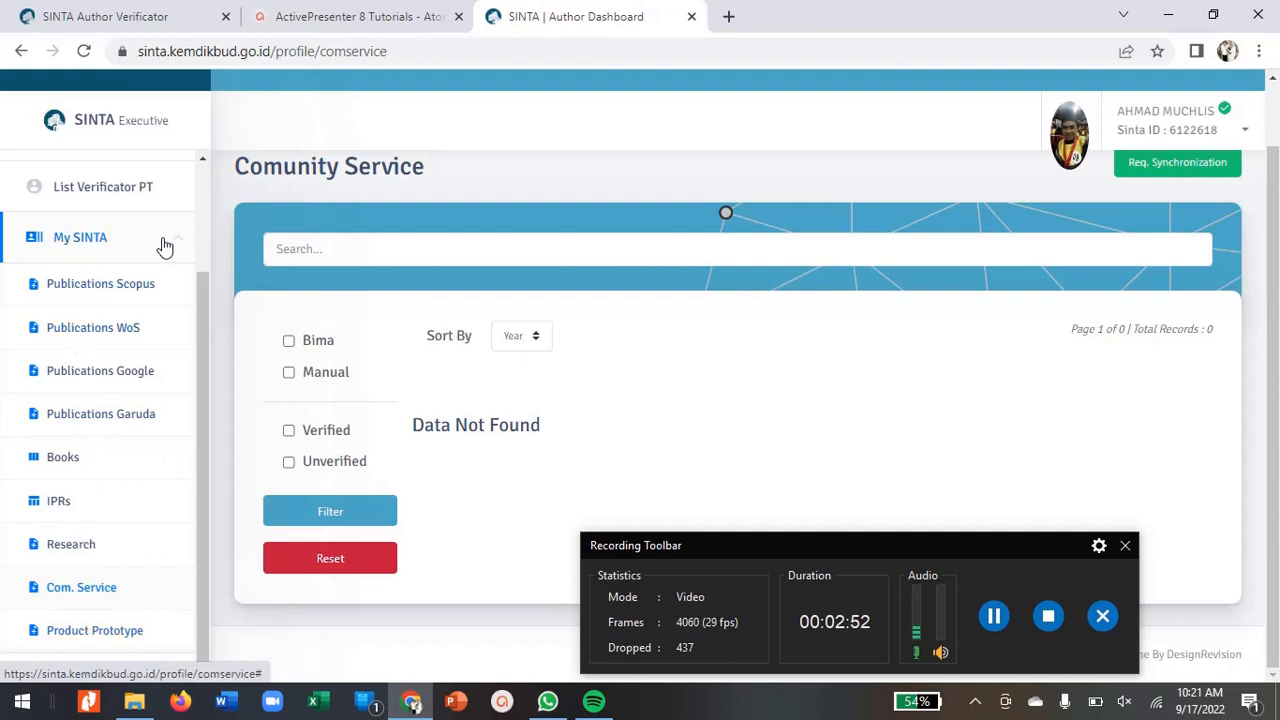
click(78, 633)
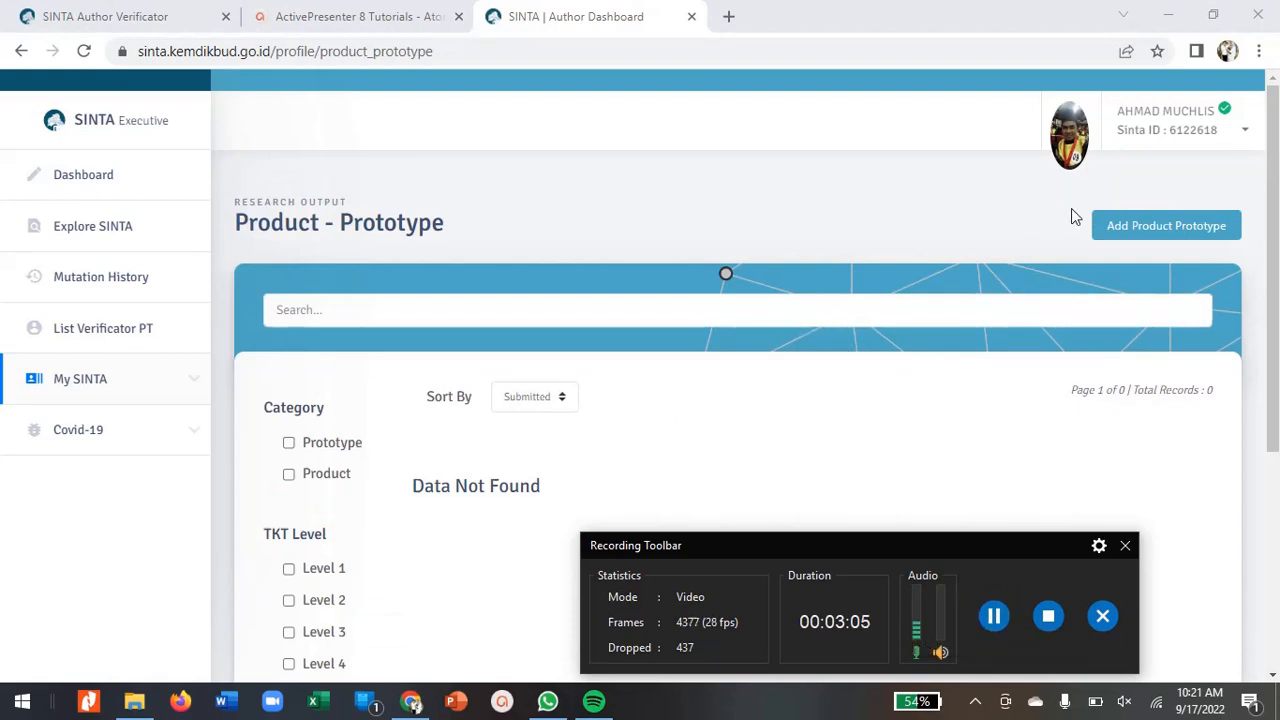
click(1168, 232)
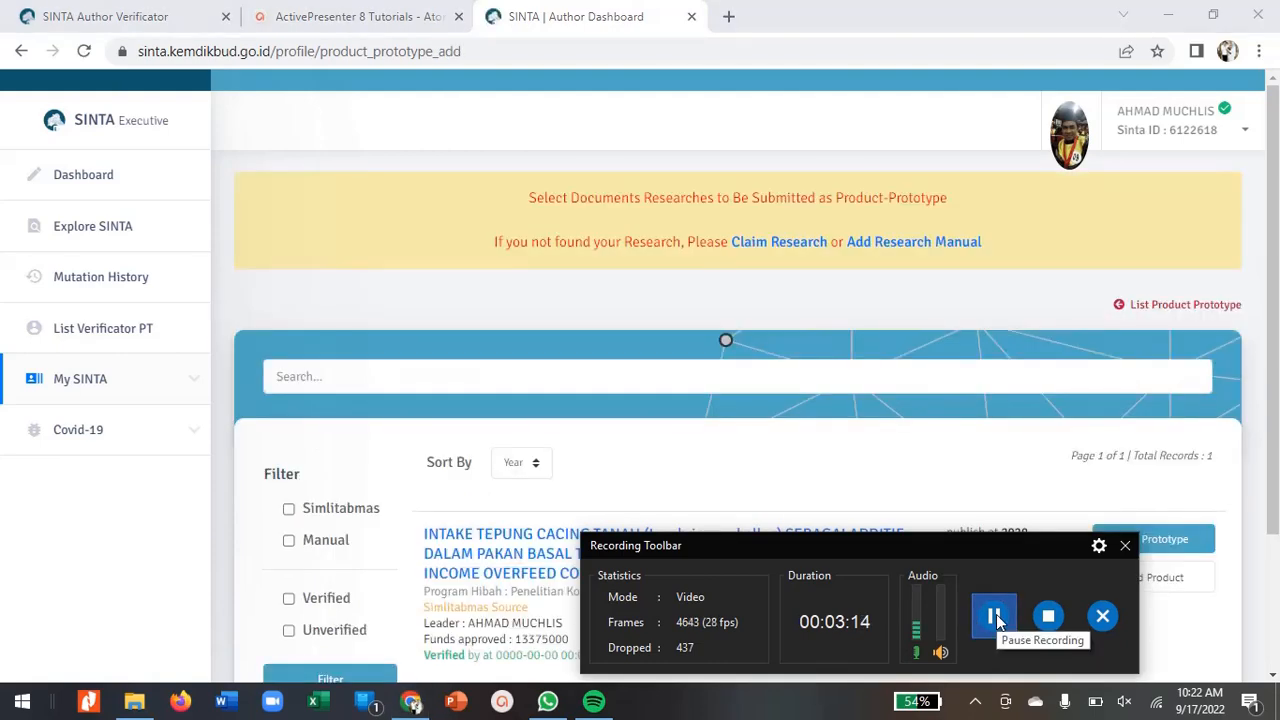
Start a new product entry based on the 2020 research about earthworm flour in broiler feed.
scroll(938, 444, down, 2)
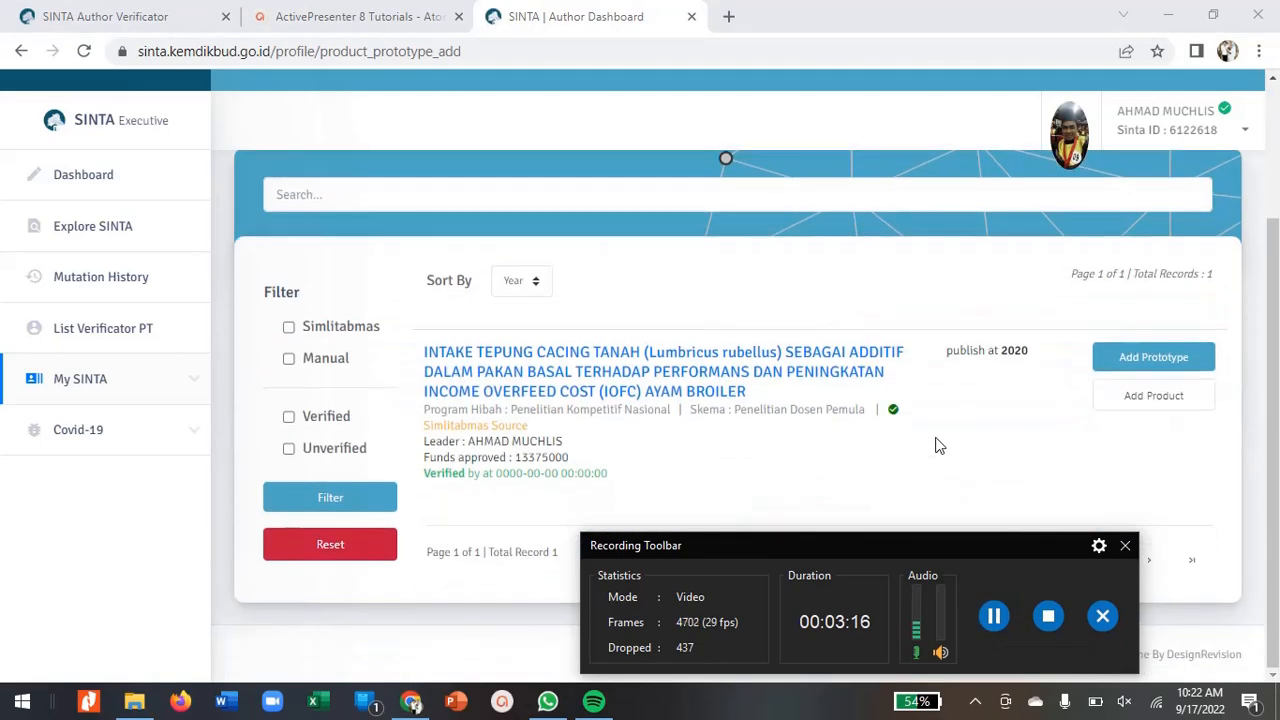
scroll(938, 444, up, 2)
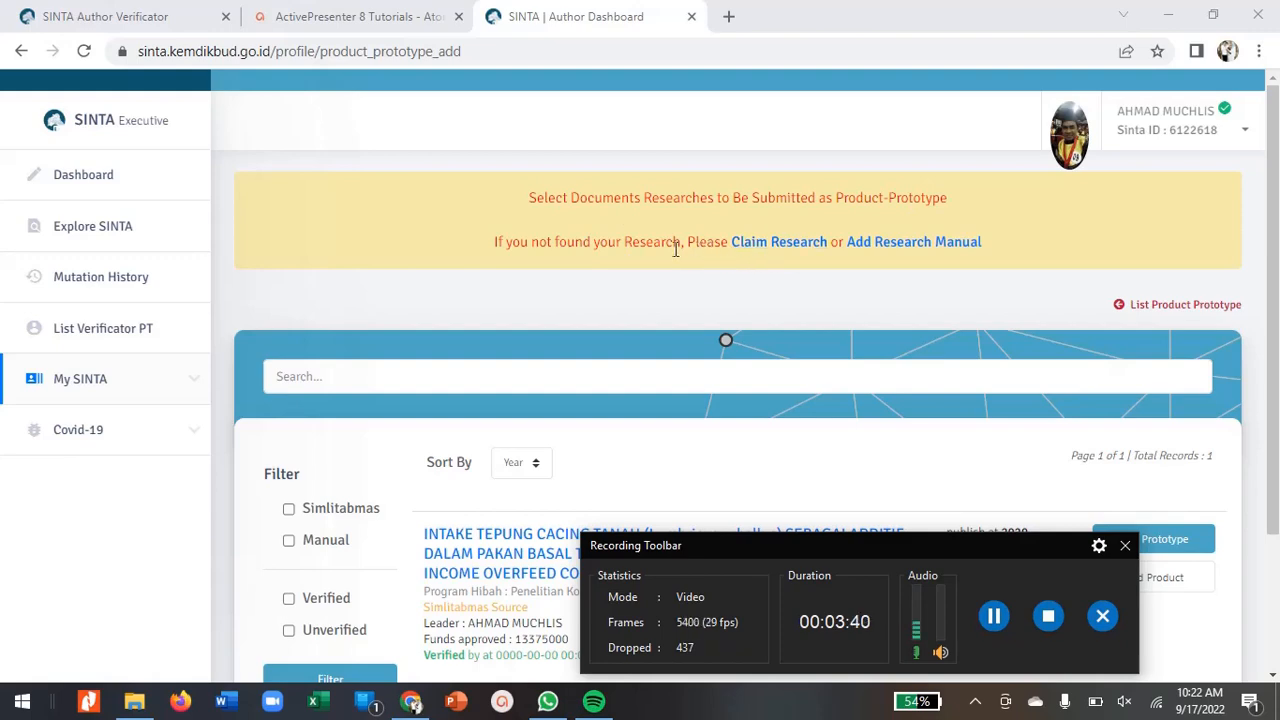
scroll(724, 410, down, 2)
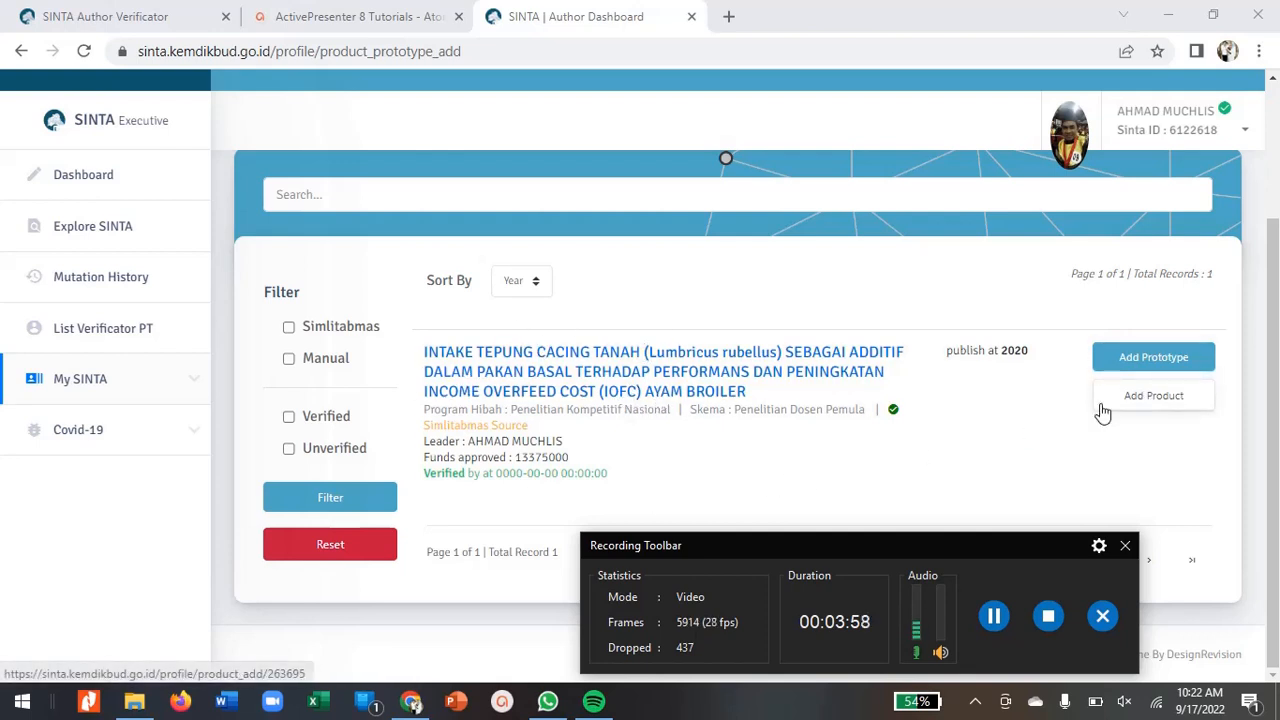
click(1149, 410)
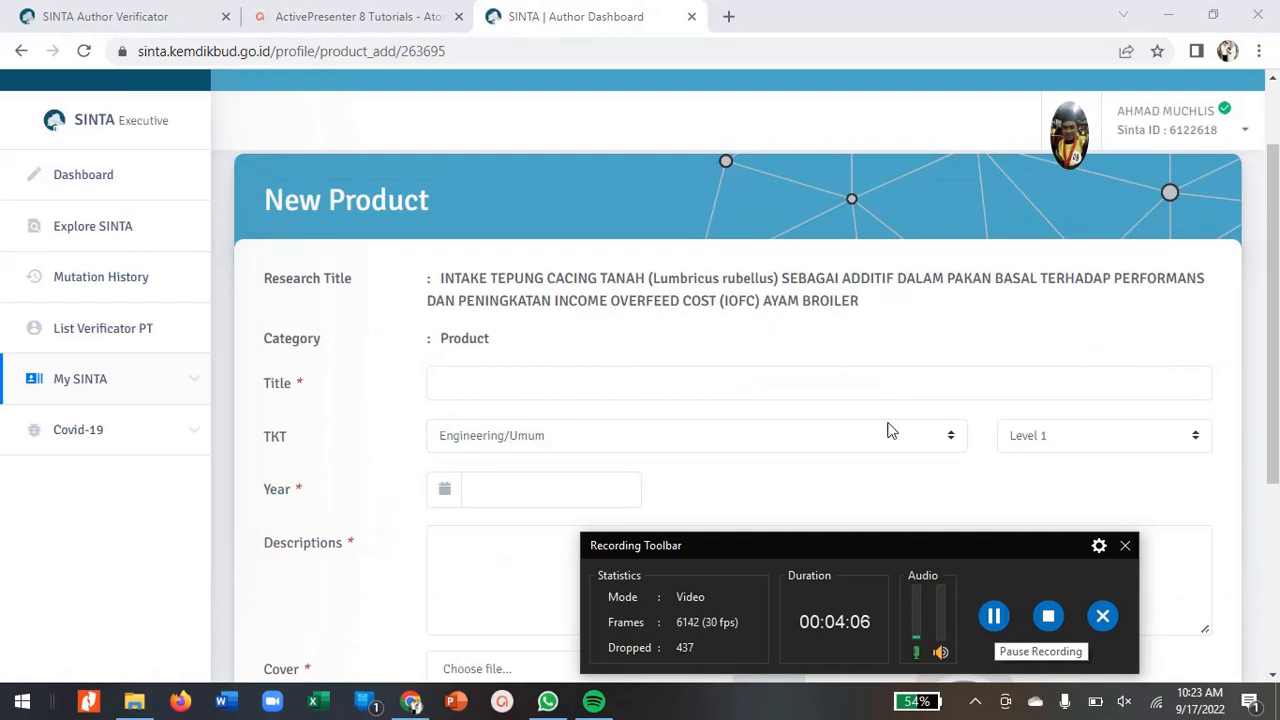
Enter "Pakan Ayam Aduan" as the title of the new product.
scroll(886, 431, down, 2)
scroll(889, 430, up, 2)
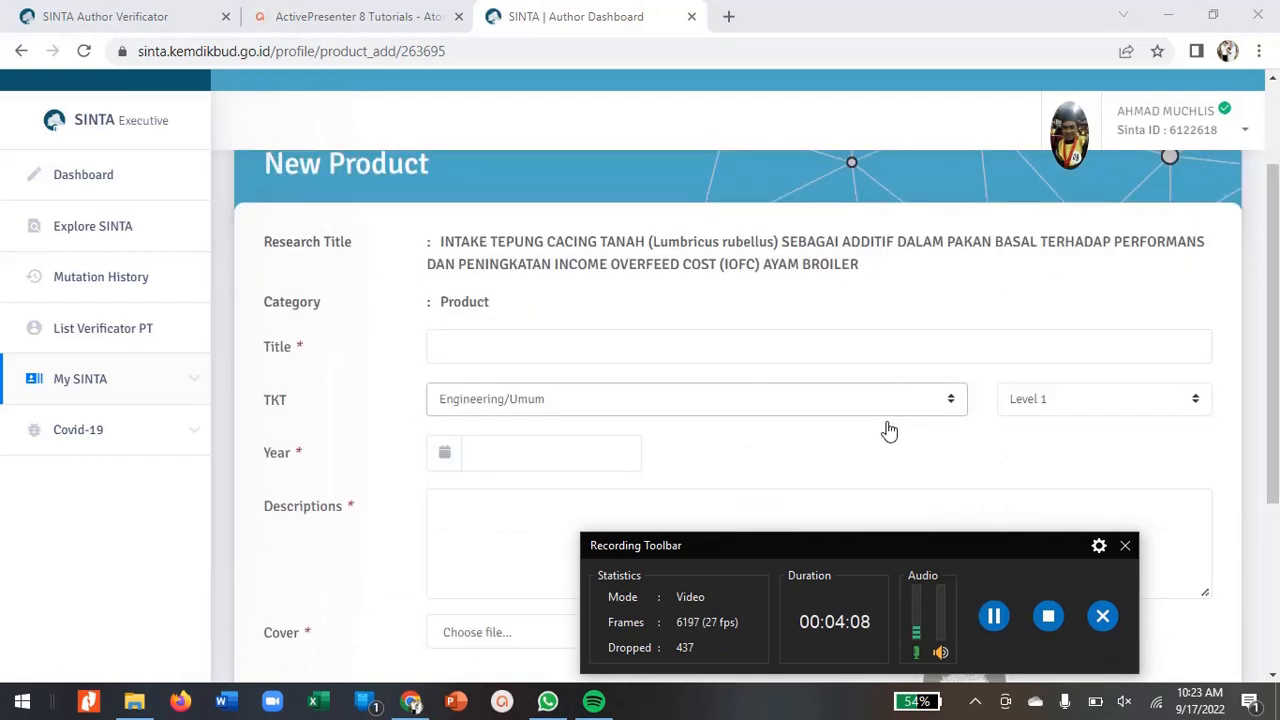
scroll(889, 431, down, 1)
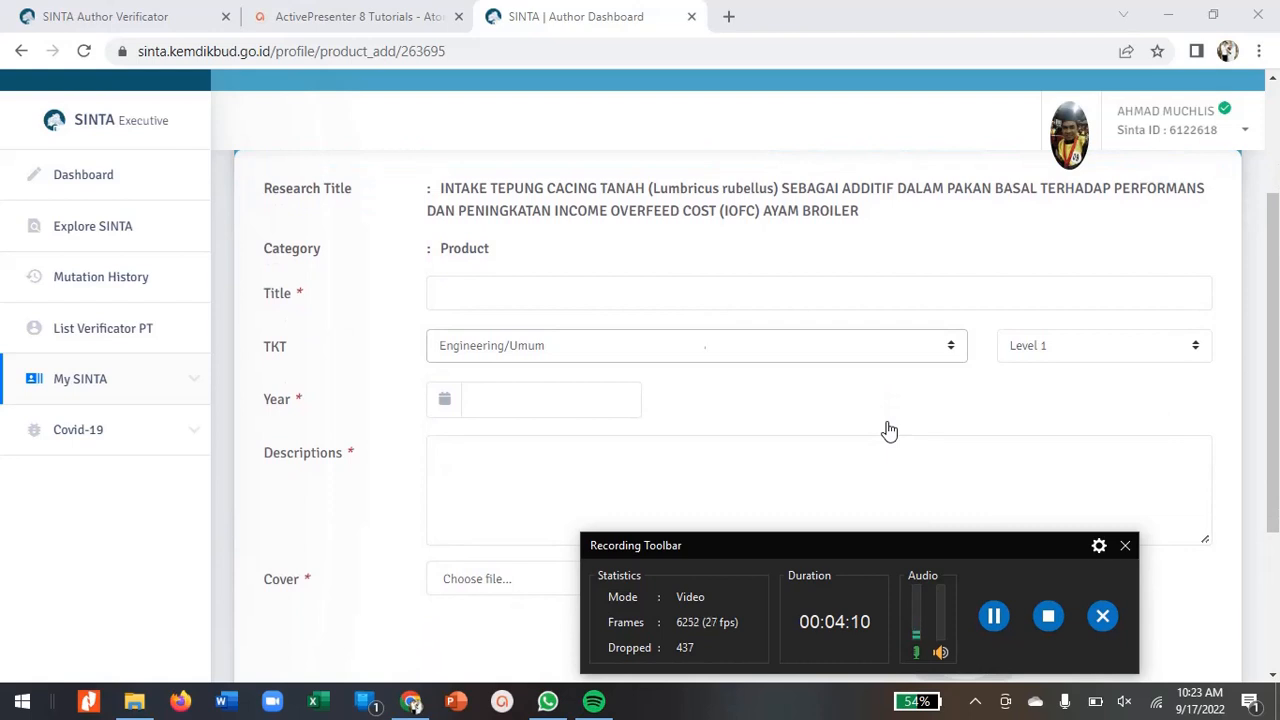
click(652, 289)
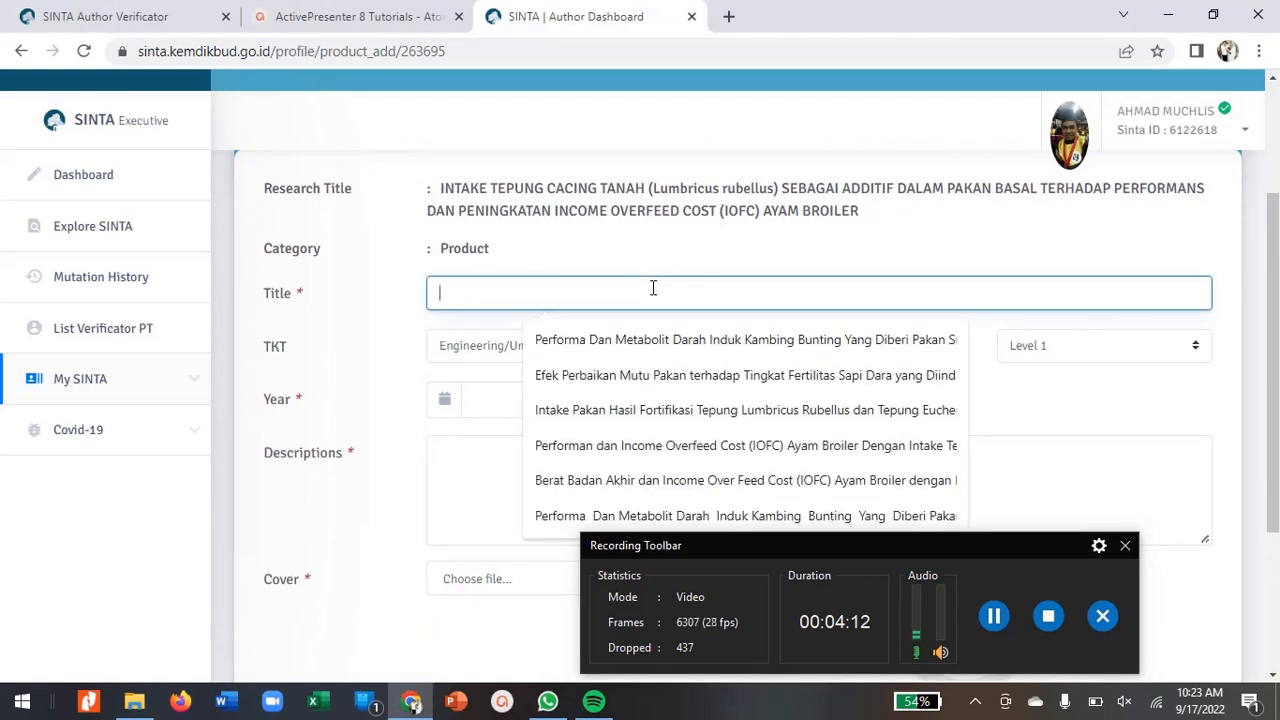
scroll(337, 400, down, 1)
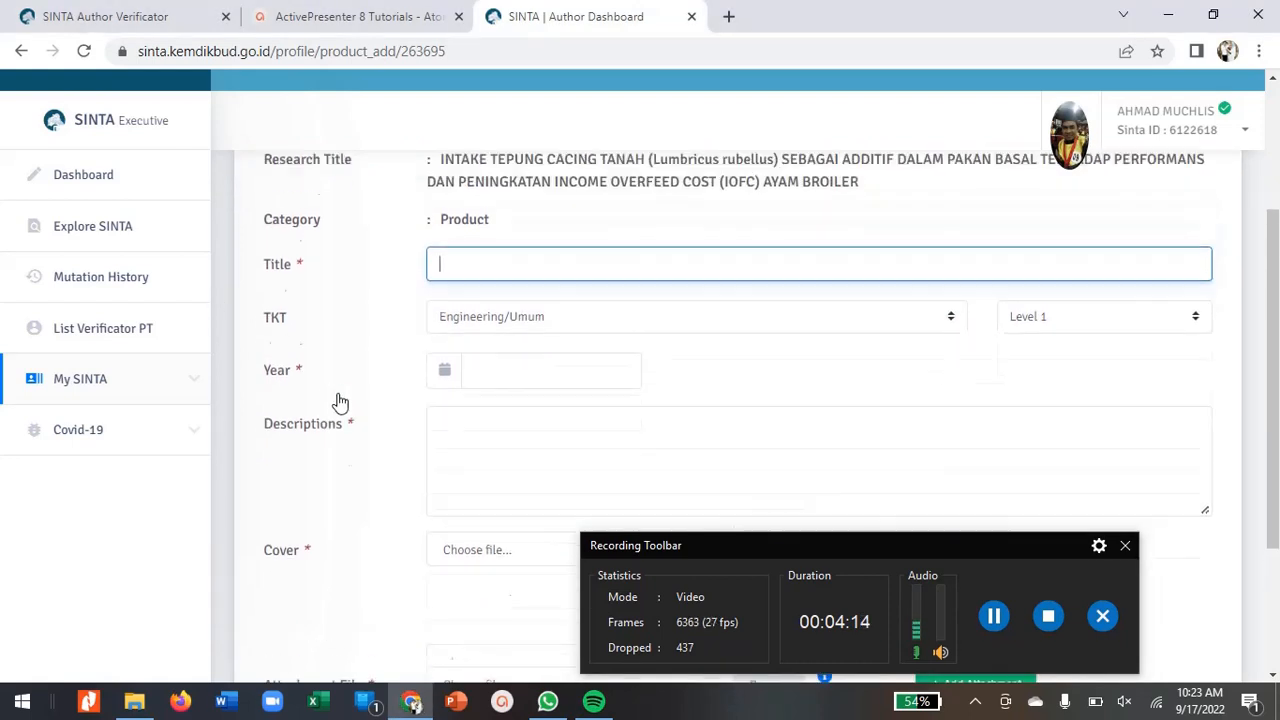
scroll(340, 402, up, 1)
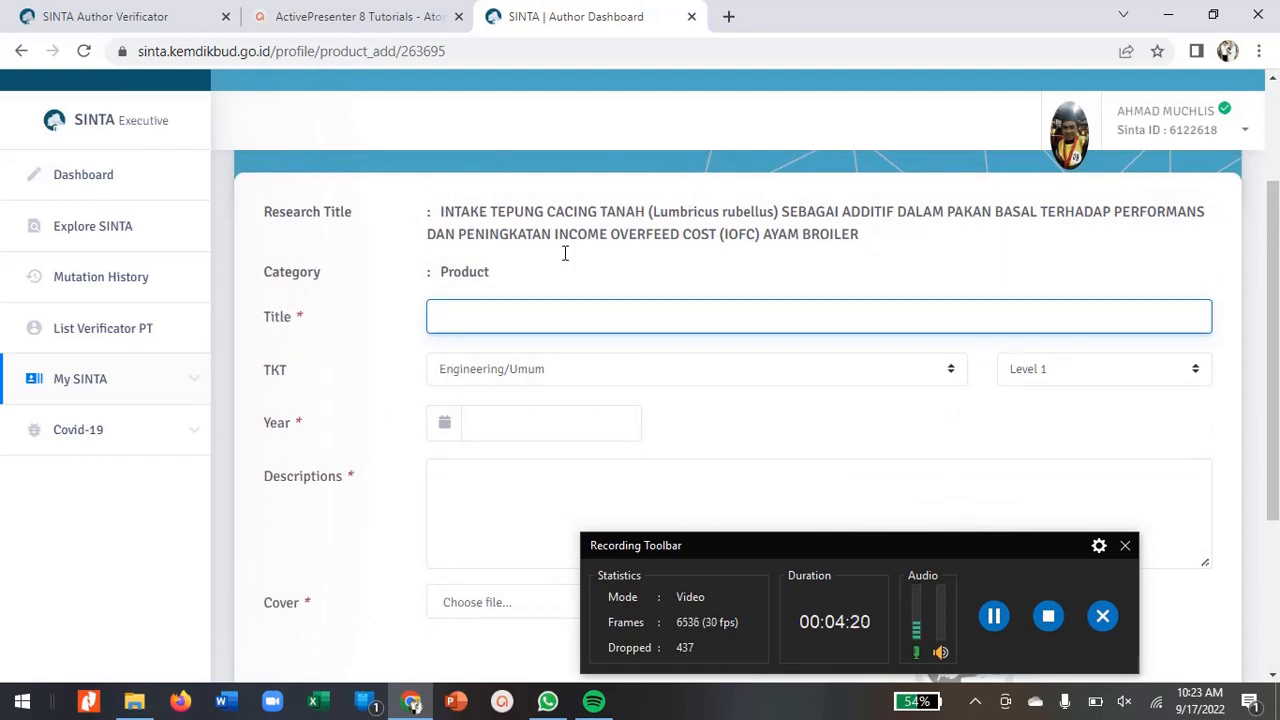
click(468, 320)
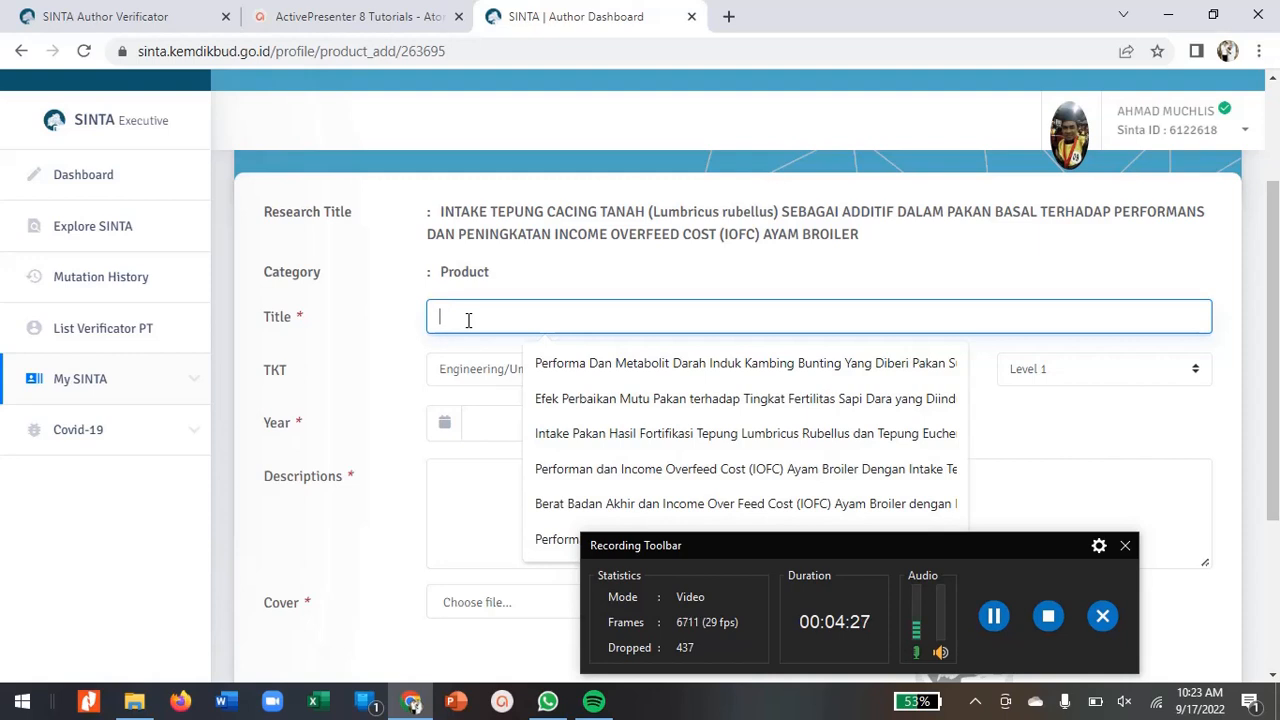
text(Pakan)
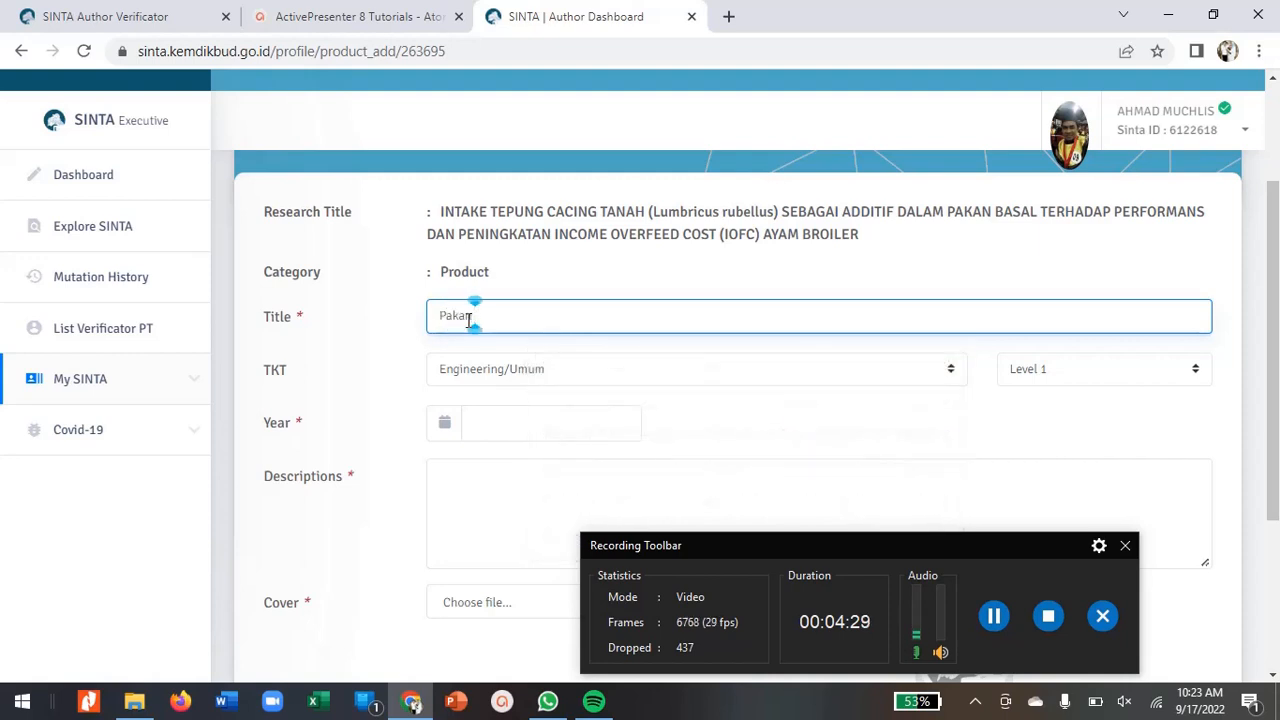
text( Ayam A)
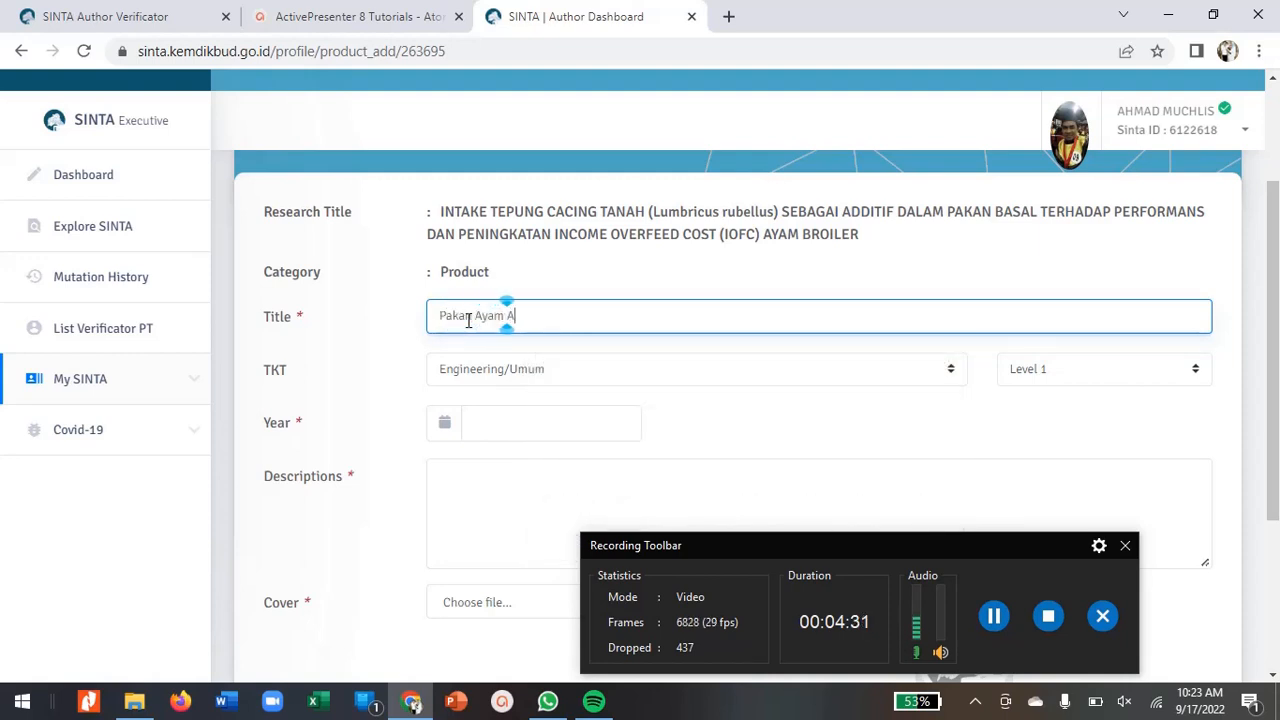
text(duan)
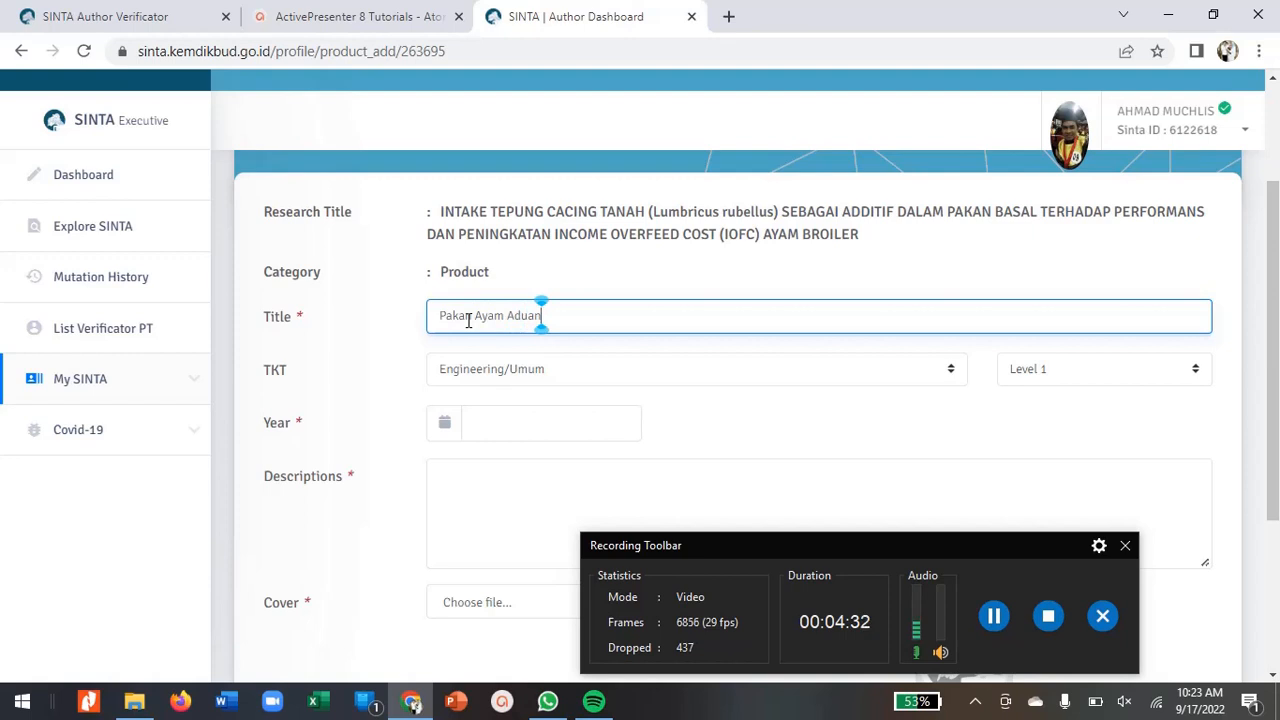
Set the product's TKT category to Pertanian/Perikanan/Peternakan and view the available TKT levels.
click(498, 372)
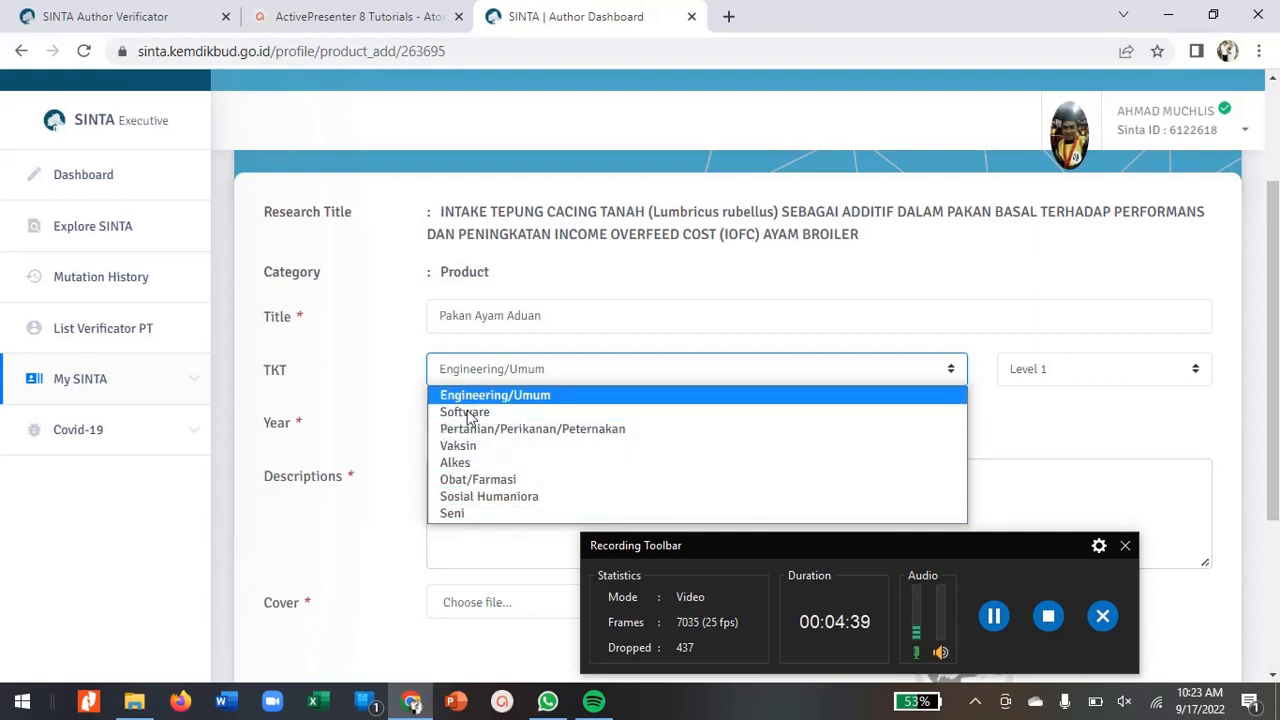
click(493, 429)
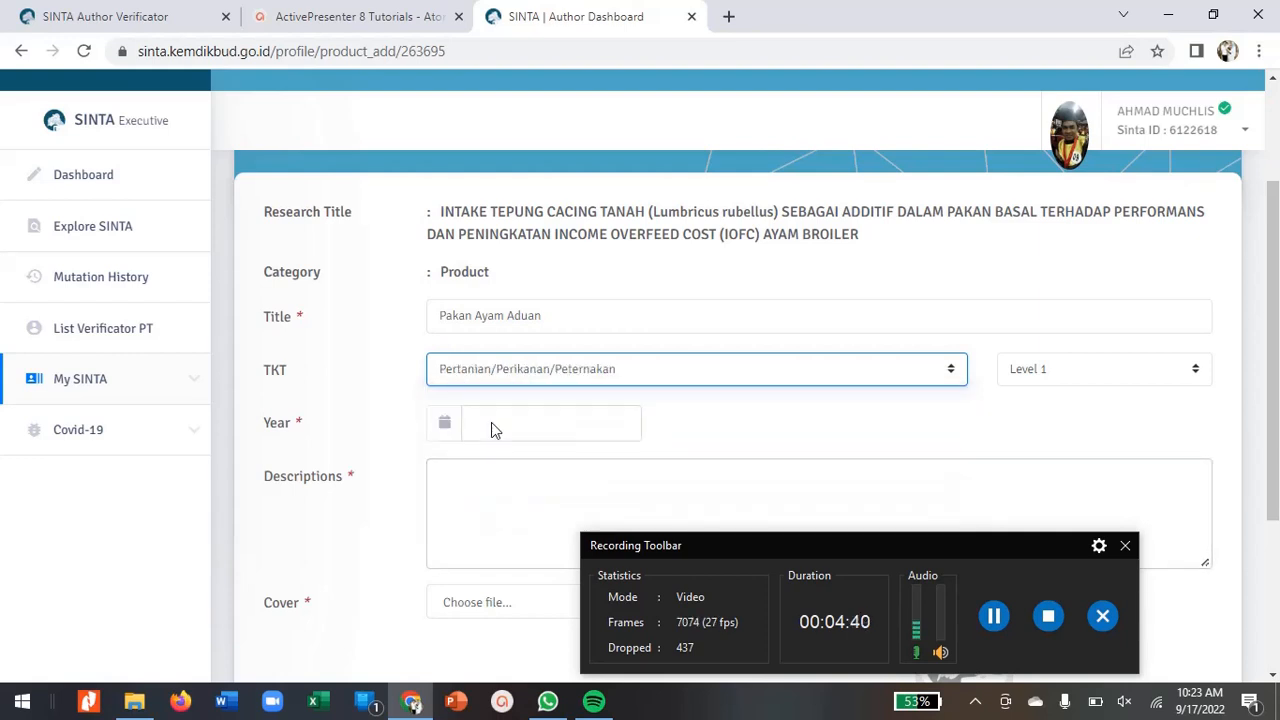
click(1063, 380)
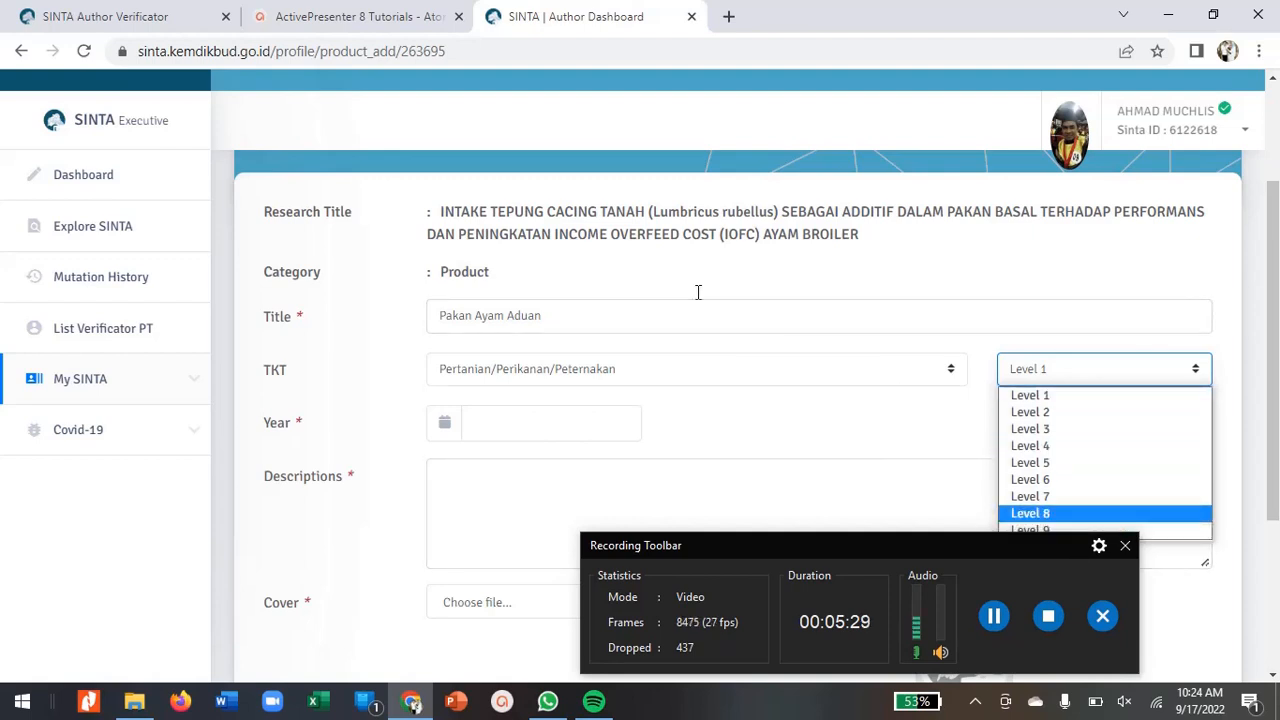
Check the selectable years and examine the Descriptions, Cover and Attachment File fields of the product form.
scroll(595, 229, down, 2)
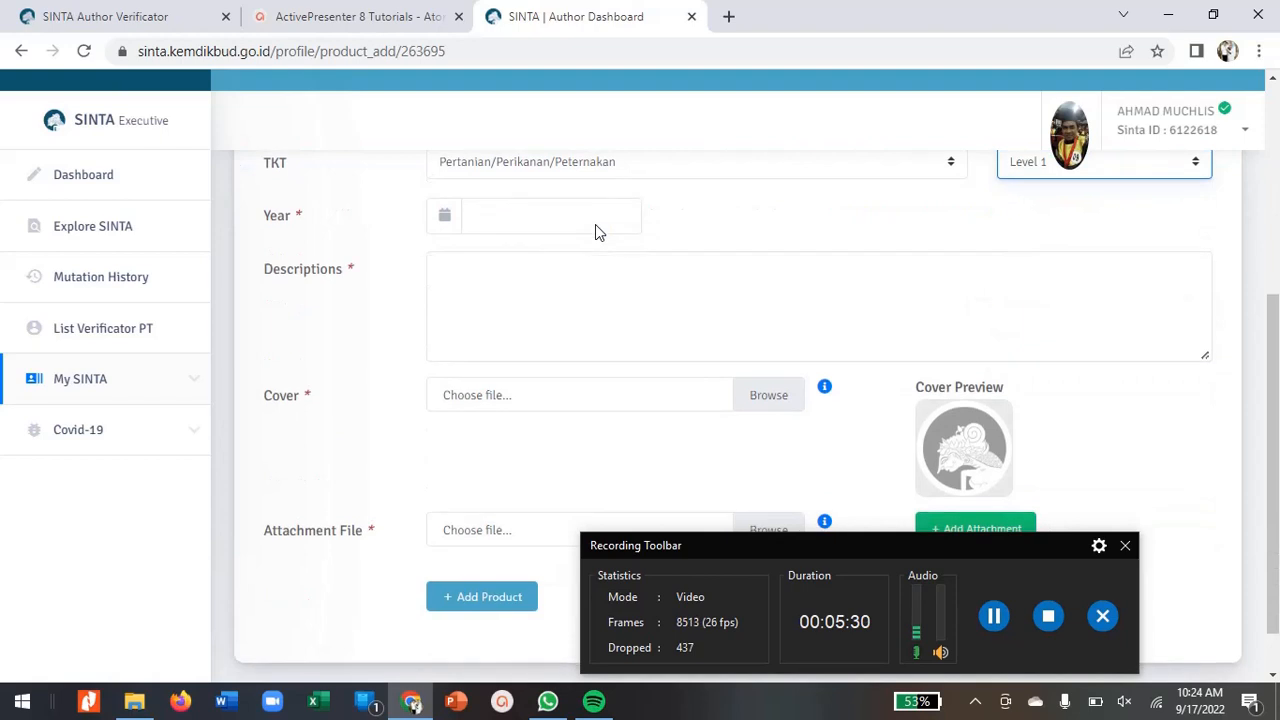
scroll(595, 229, up, 1)
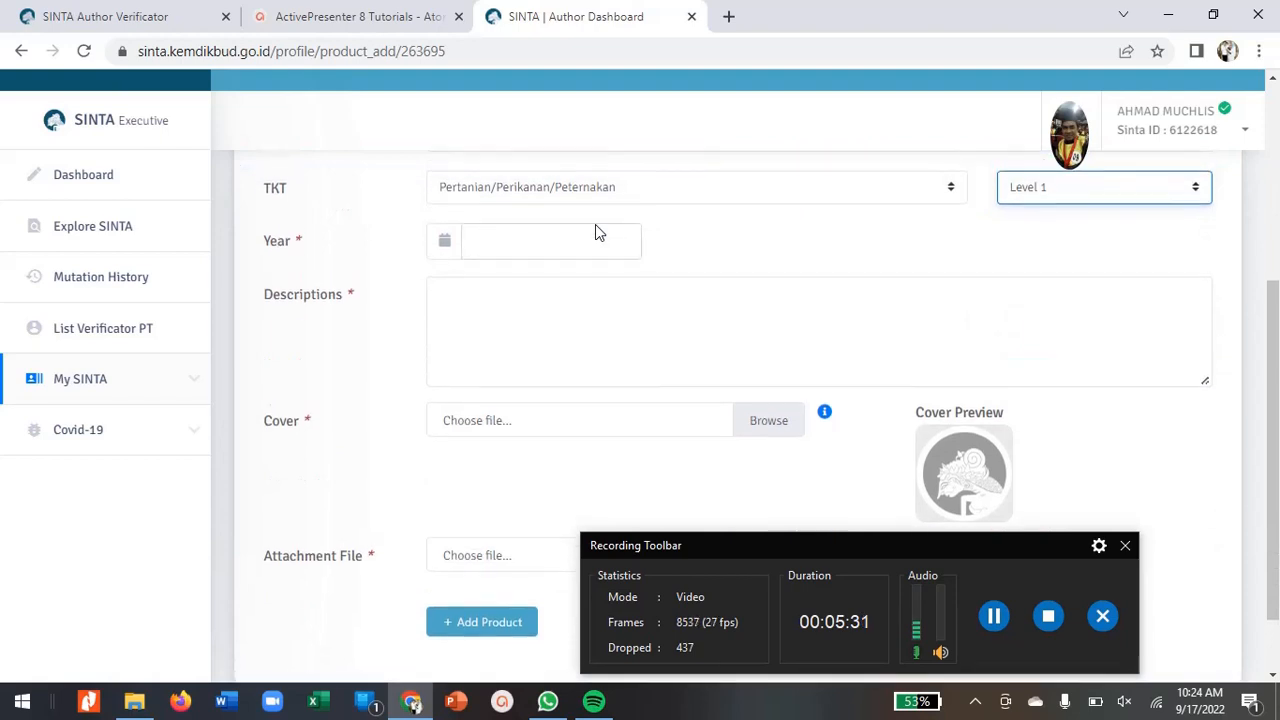
click(540, 250)
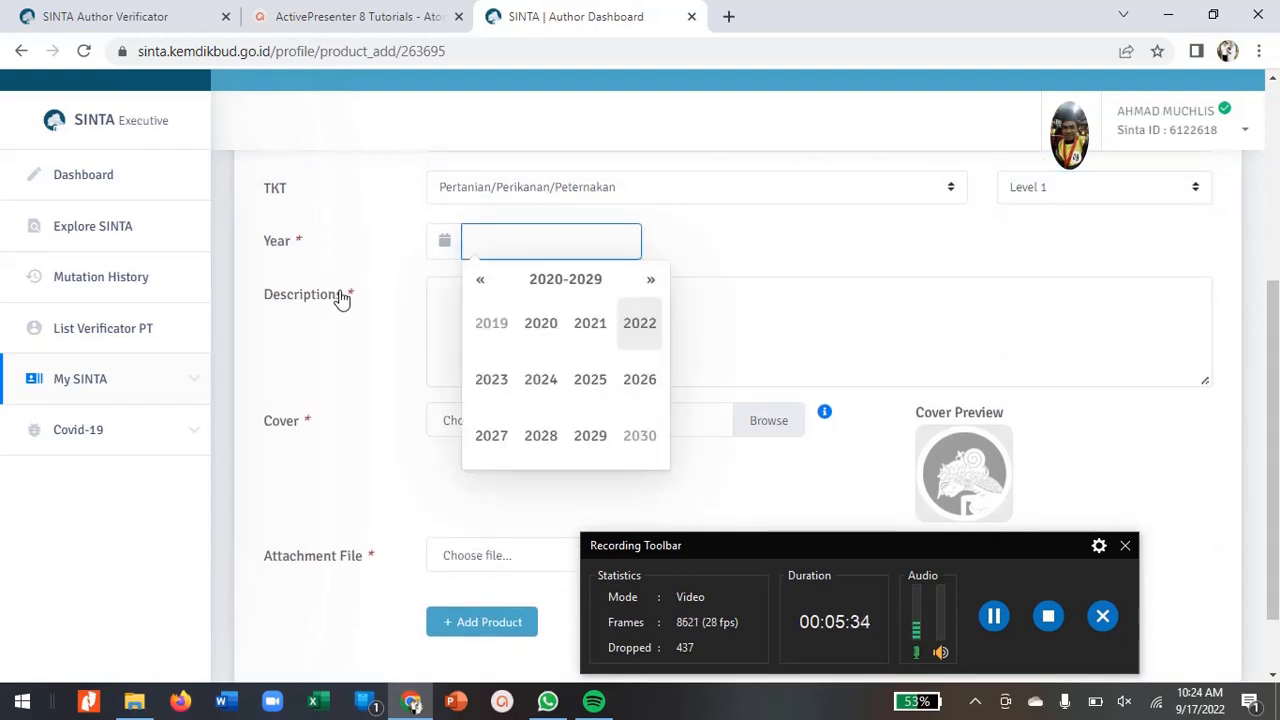
click(366, 346)
click(483, 324)
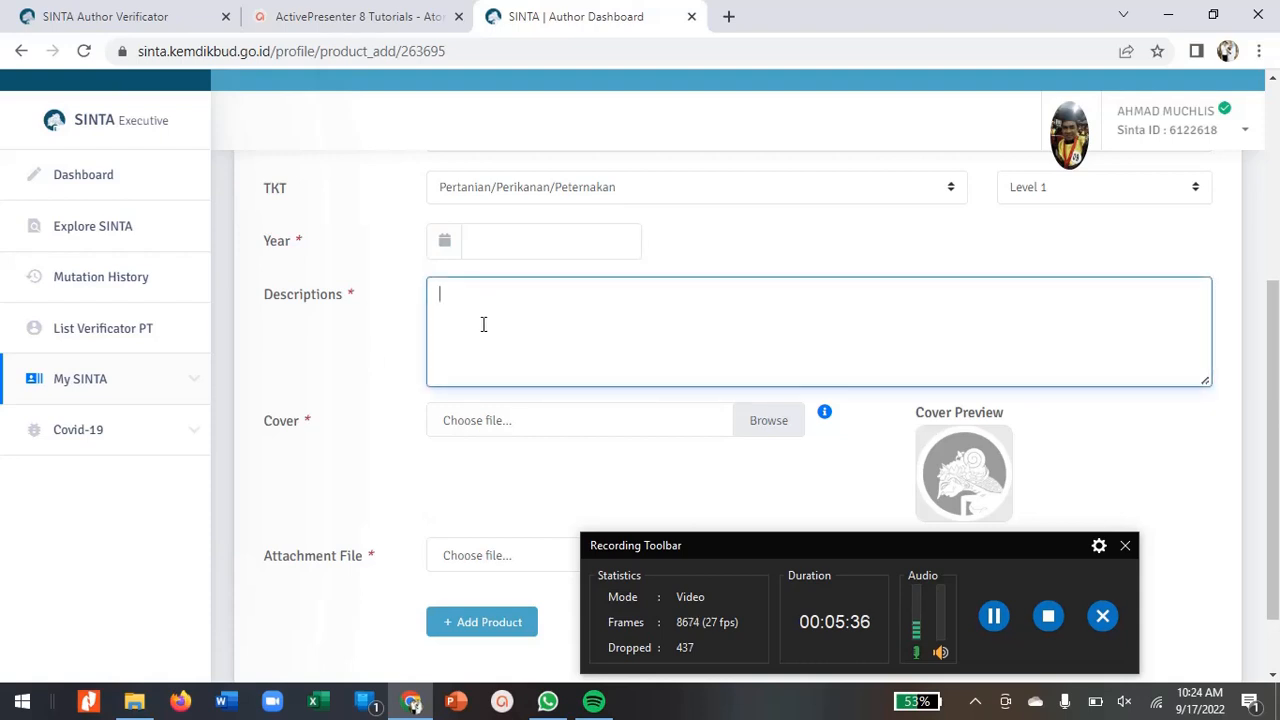
scroll(483, 324, up, 1)
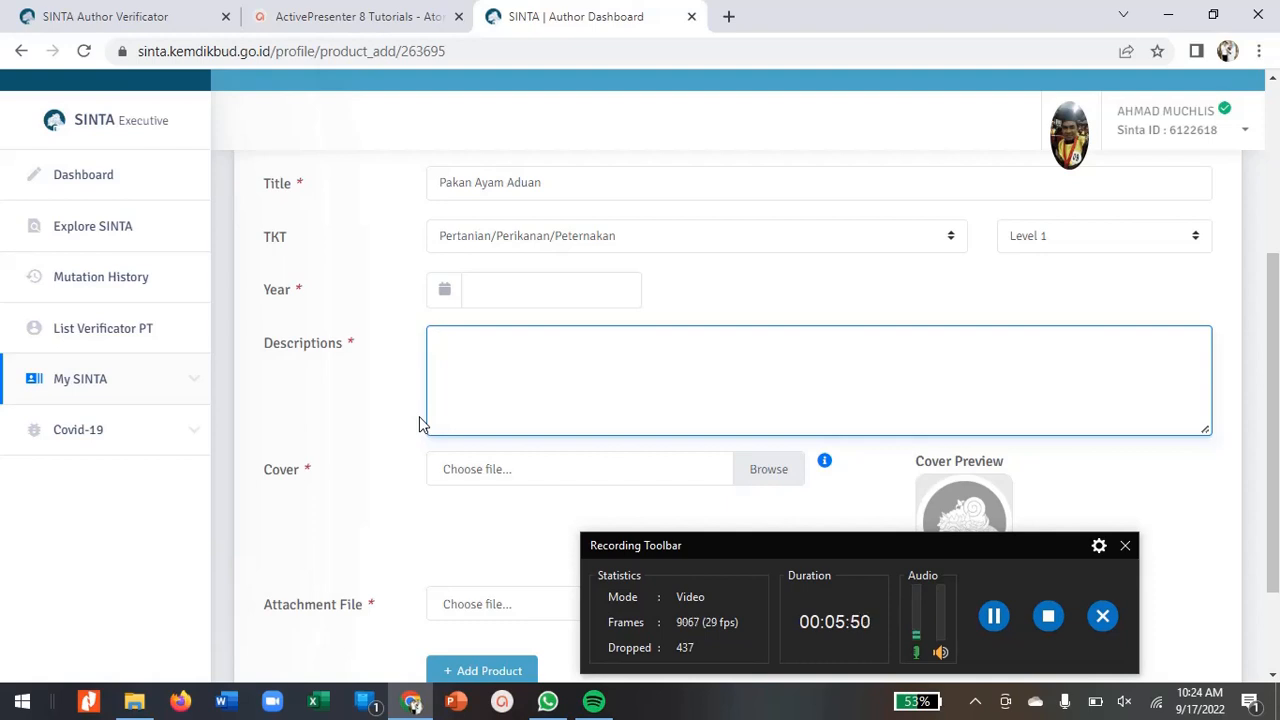
scroll(419, 416, down, 2)
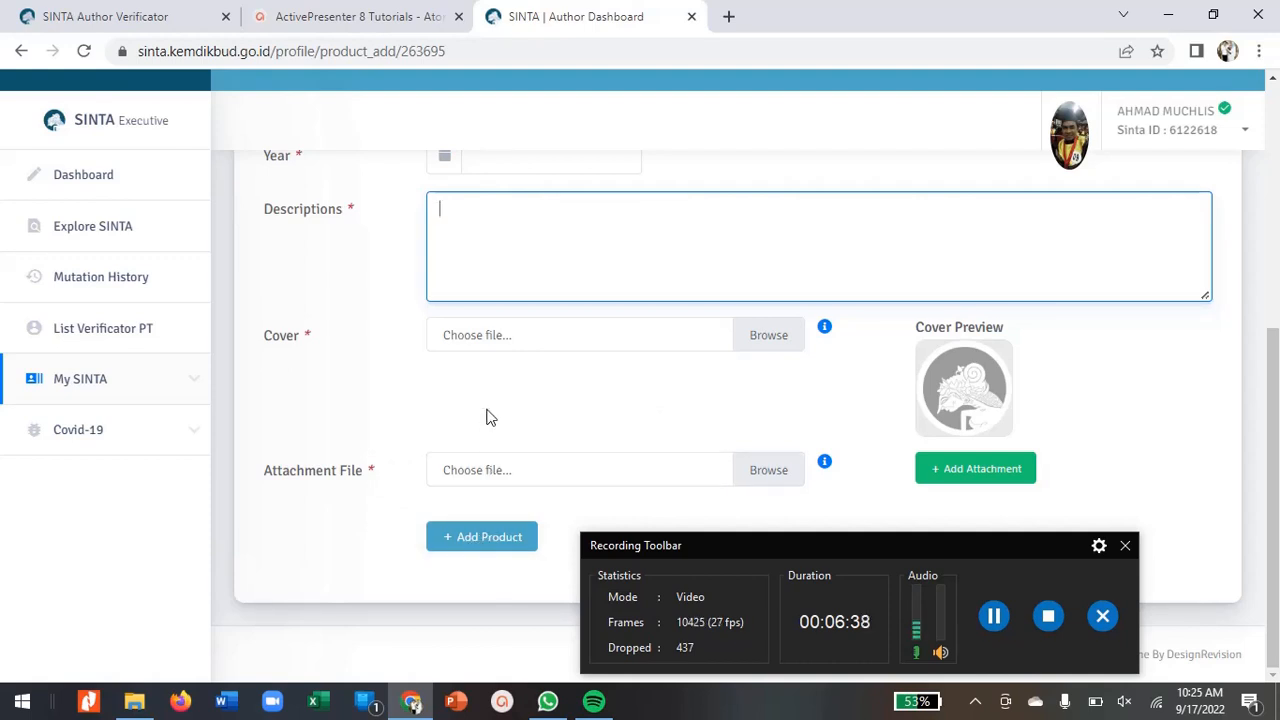
scroll(490, 417, up, 1)
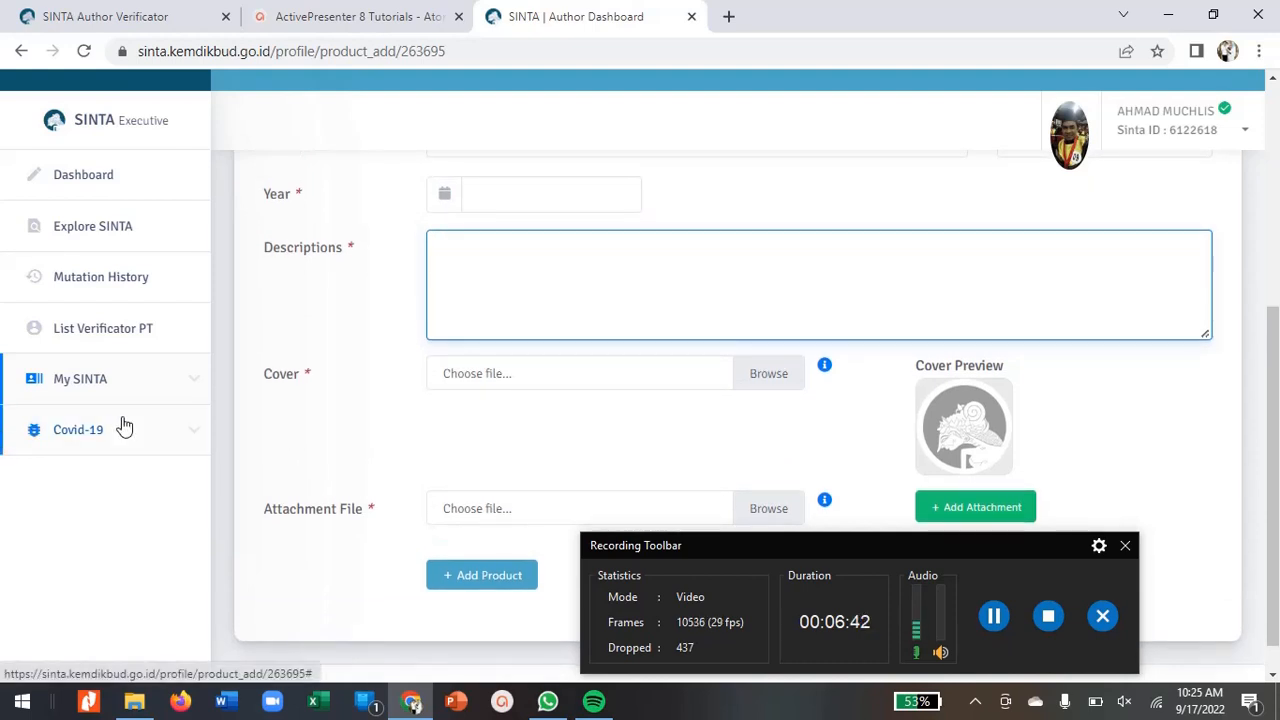
Expand the My SINTA record categories and look over the new product form again.
click(84, 371)
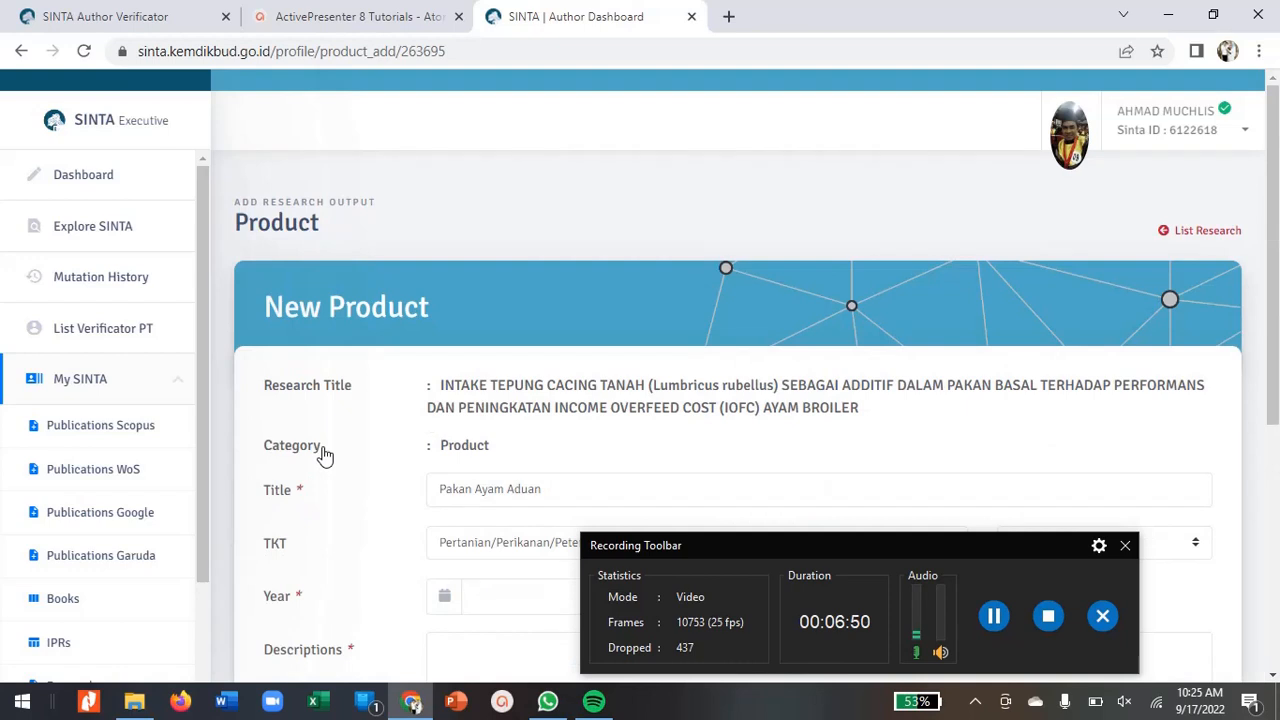
scroll(322, 455, down, 2)
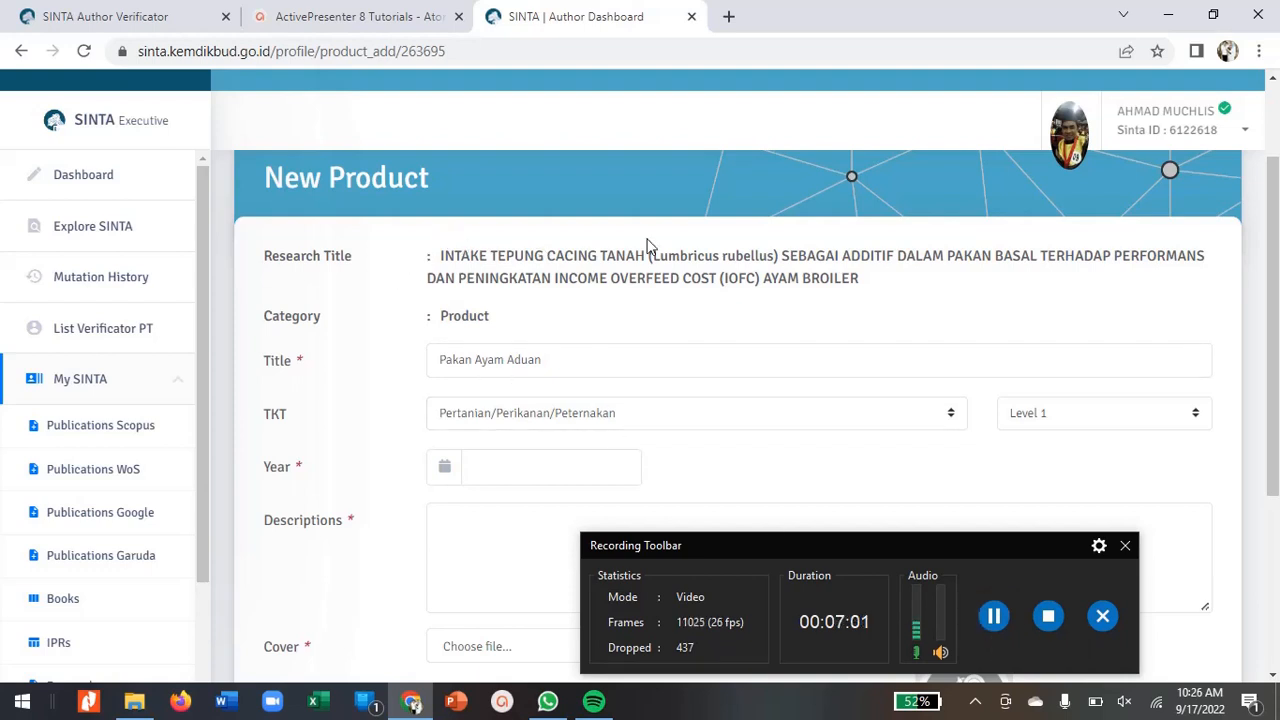
scroll(685, 248, up, 2)
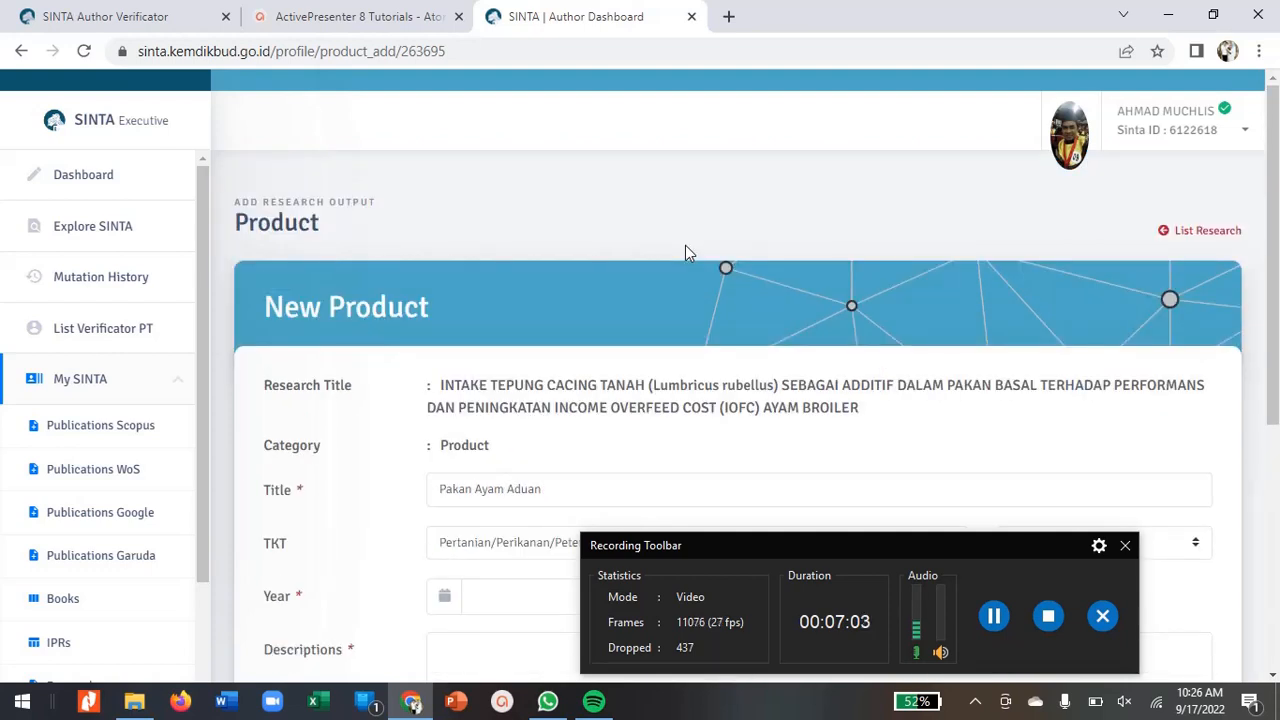